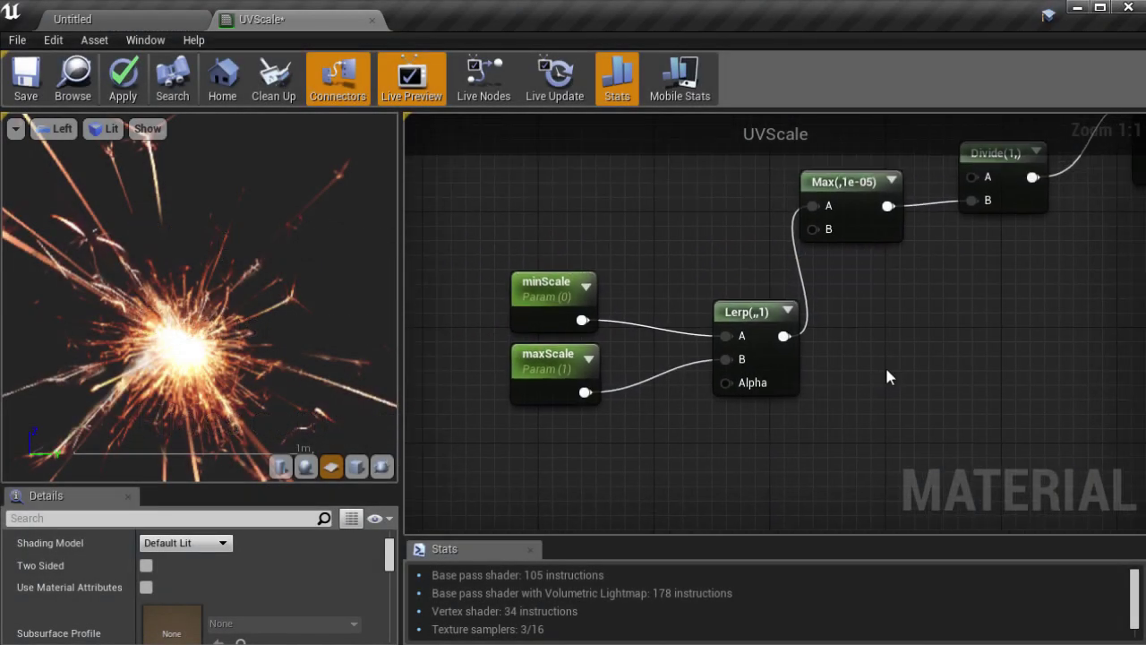
Step: Zoom out and marquee-select the TexCoord, Subtract, Multiply, Add and Texture Sample scaling nodes
scroll(885, 364, "down", 2)
scroll(273, 599, "down", 2)
scroll(273, 600, "up", 3)
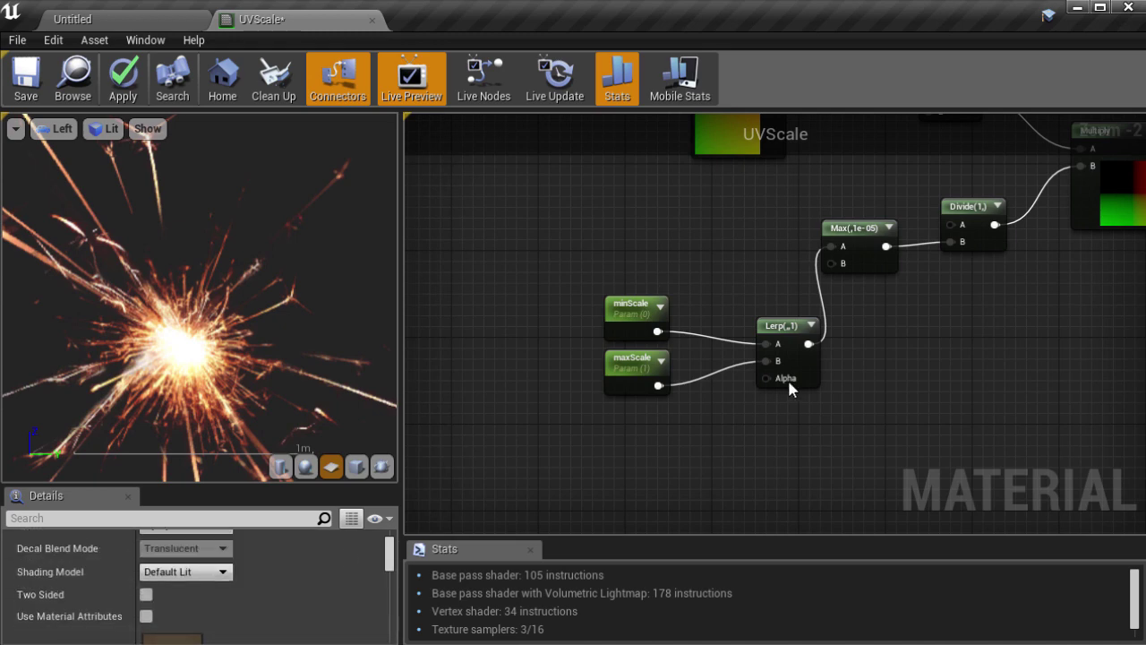
right_click_drag(945, 338, 656, 423)
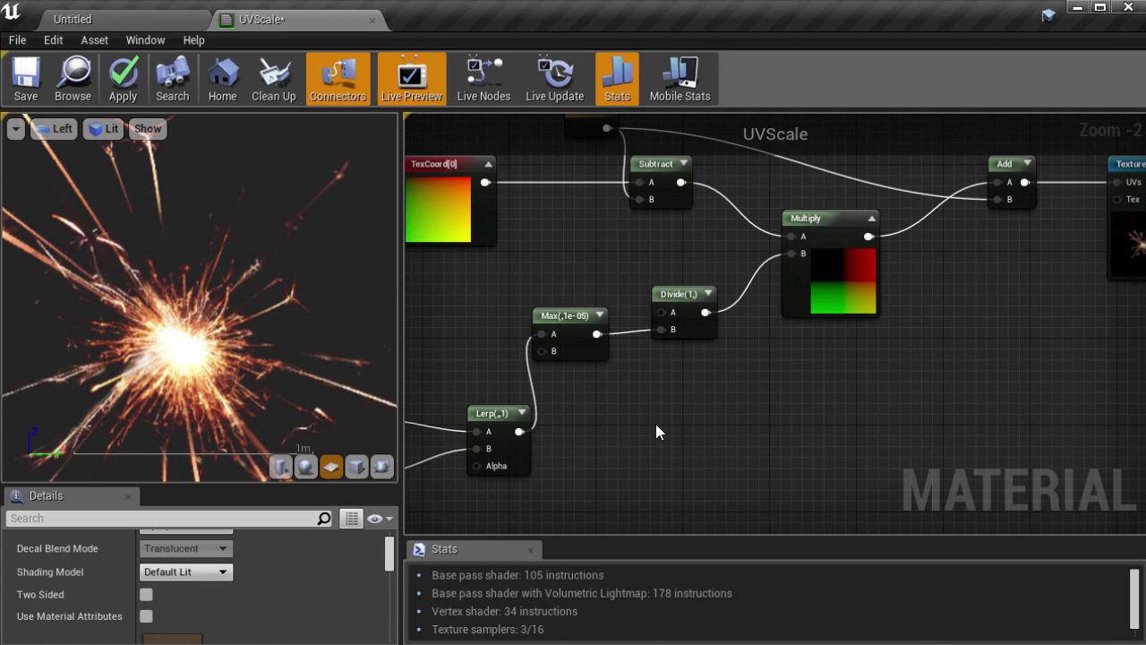
scroll(656, 424, "down", 3)
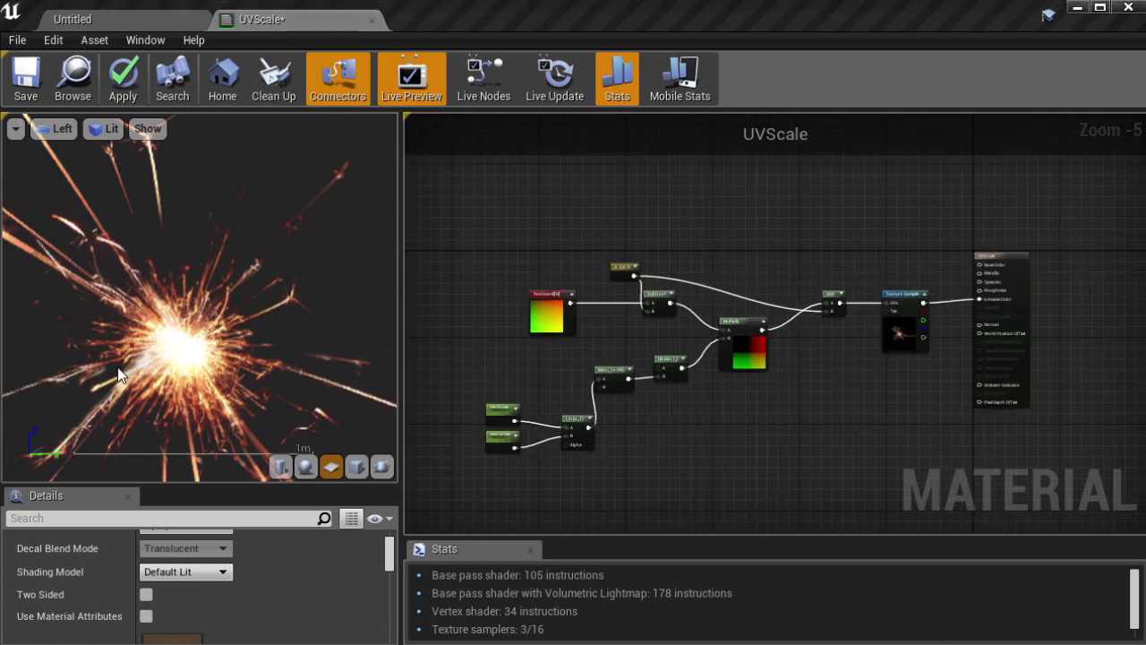
left_click_drag(469, 213, 916, 462)
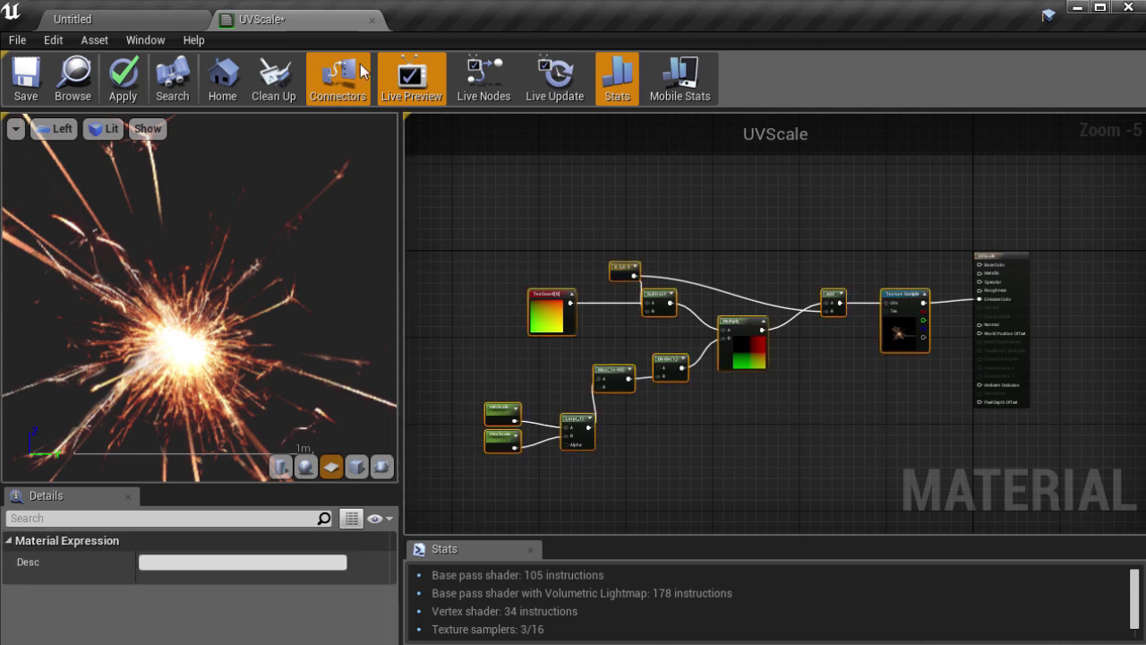
Step: Rename the UVScale material asset to UVScaleMAT in the Content Browser
left_click(97, 20)
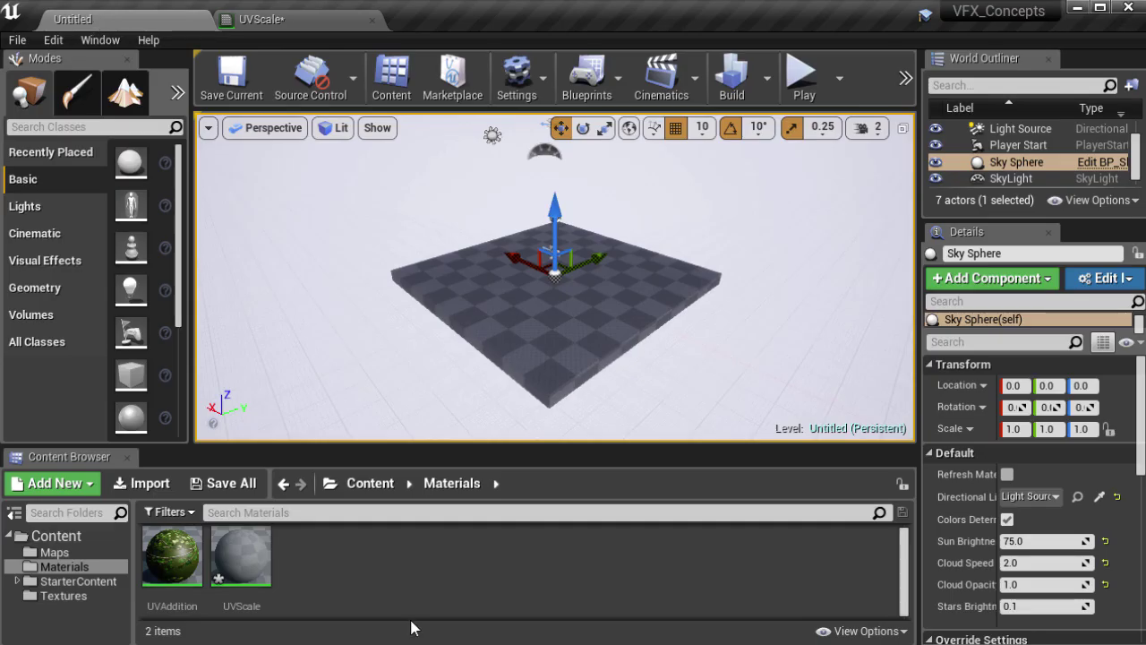
right_click(247, 594)
mouse_move(376, 374)
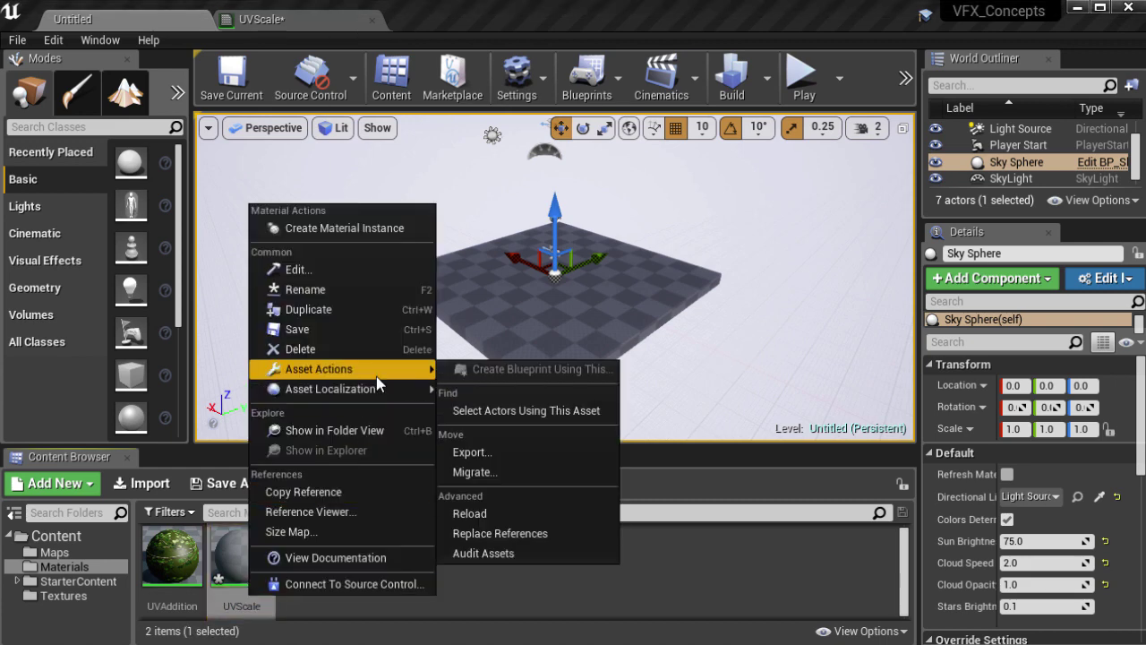
left_click(375, 290)
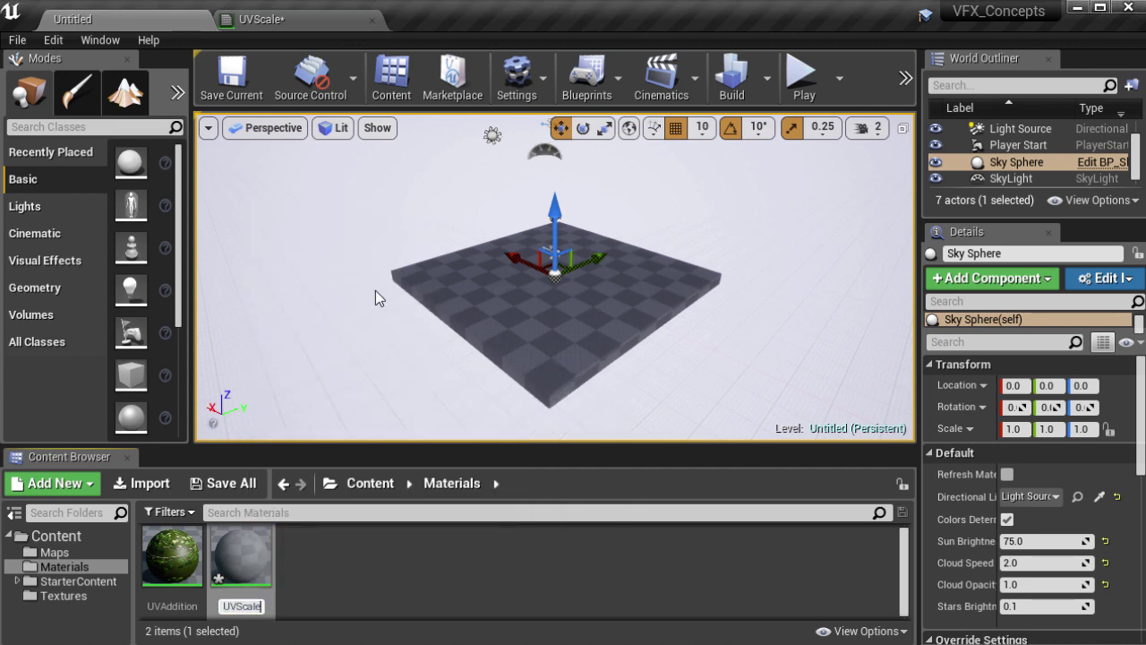
type("MAT")
key("Return")
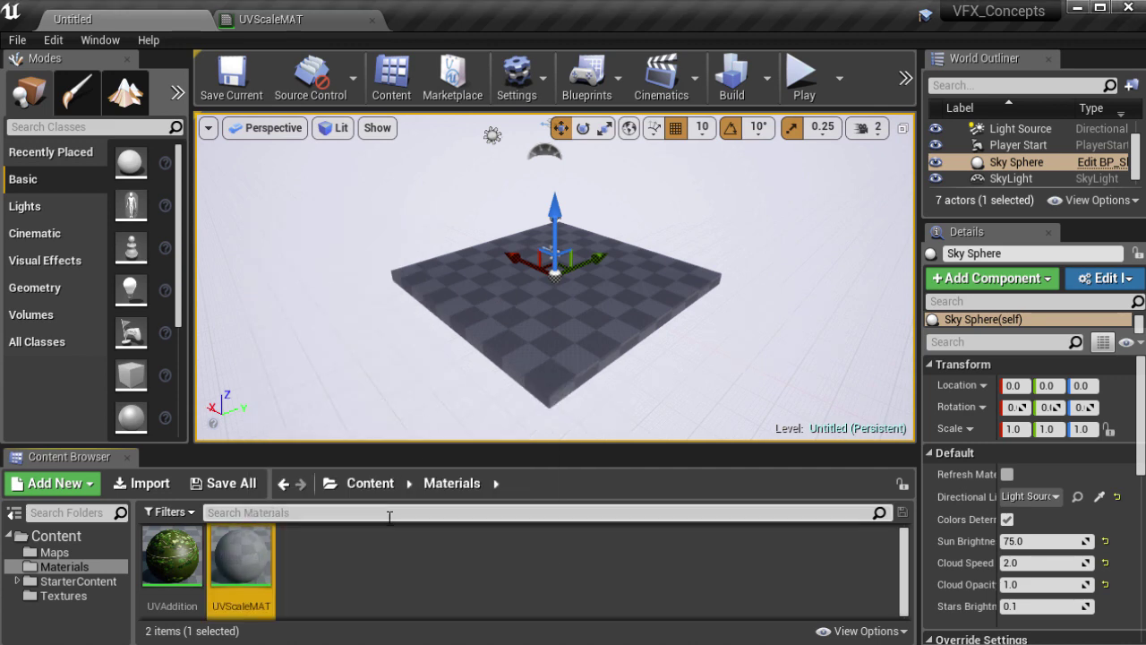
Step: Create a new Material Function asset named UVScale
right_click(346, 557)
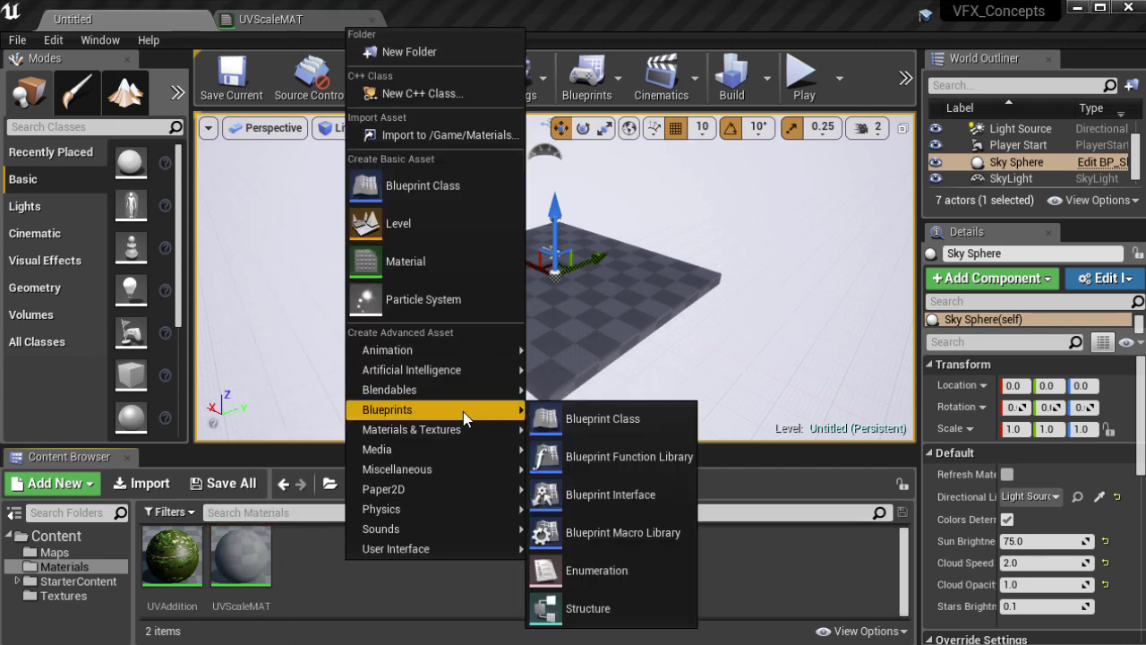
mouse_move(465, 434)
left_click(660, 559)
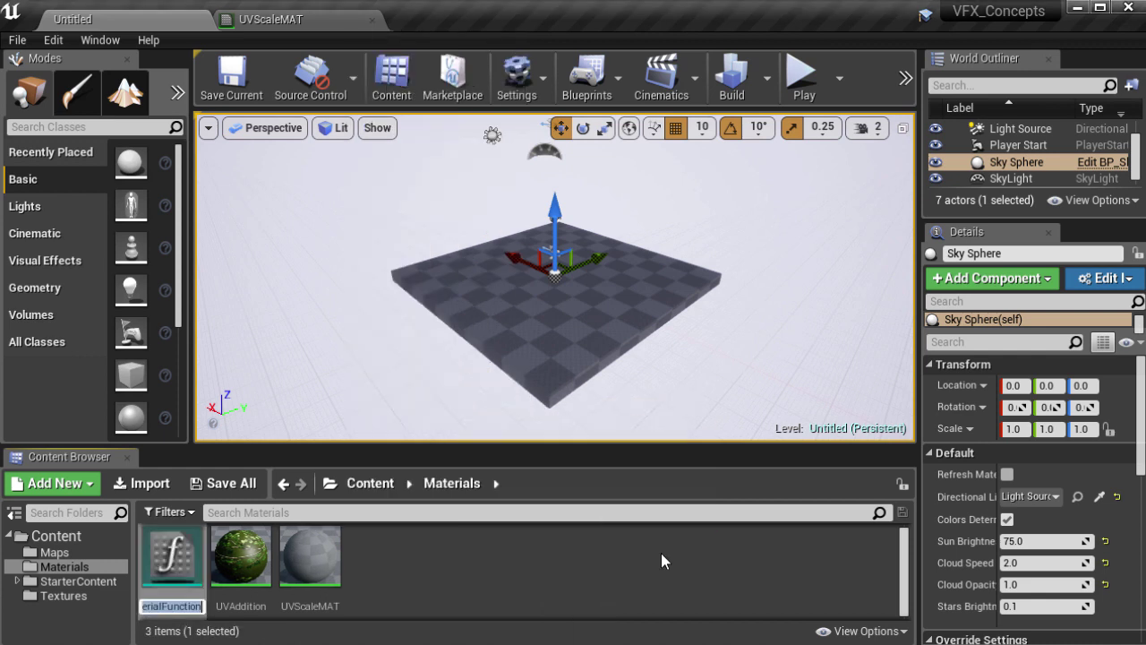
type("UVScale")
key("Return")
Step: Open the UVScale function, close the Stats and Palette panels, and paste the copied nodes
double_click(237, 553)
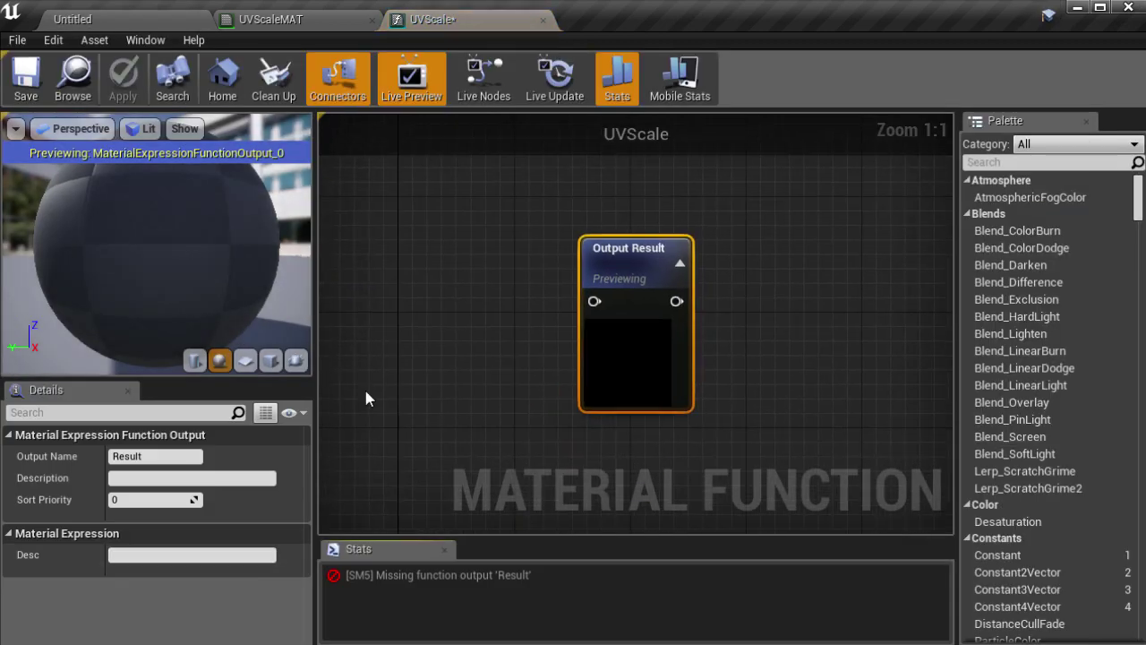
left_click(444, 550)
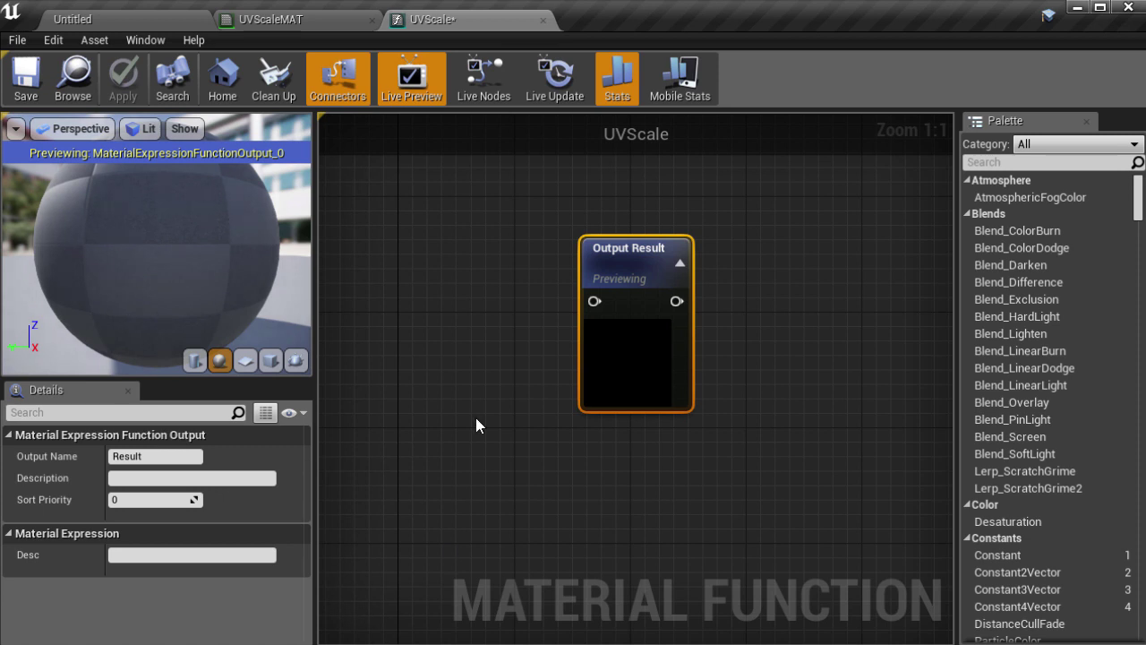
right_click_drag(477, 399, 814, 359)
scroll(814, 359, "down", 2)
left_click(1086, 122)
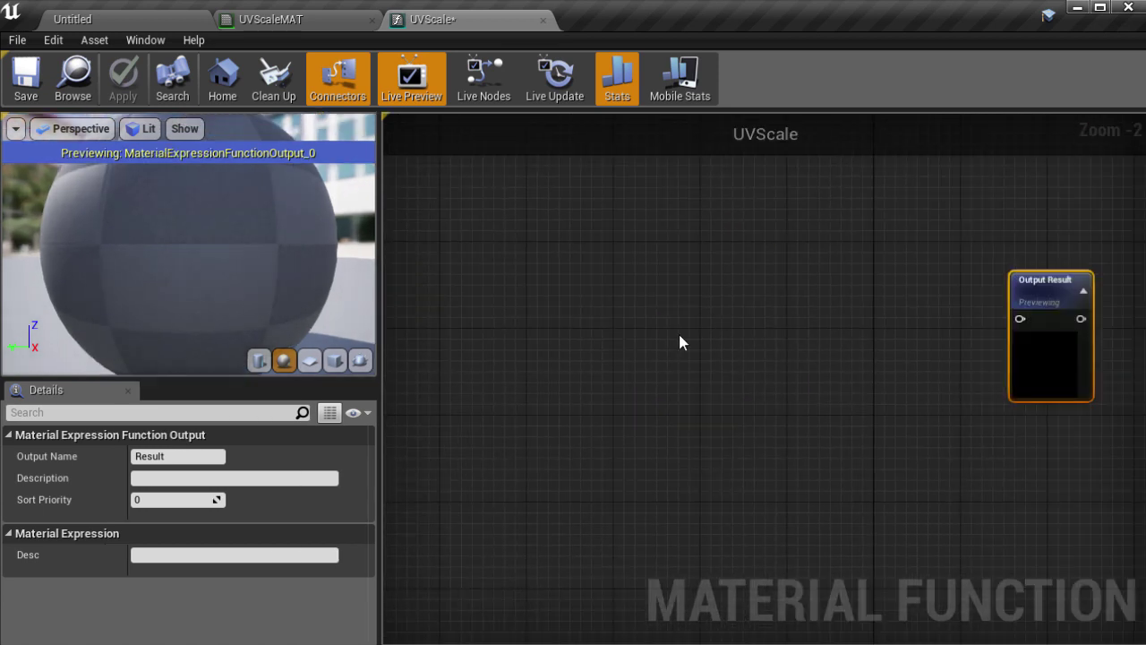
left_click(667, 330)
key("ctrl+v")
Step: Delete the pasted Texture Sample and wire Add's output into Output Result
left_click_drag(892, 365, 586, 397)
right_click_drag(881, 387, 680, 421)
left_click(681, 421)
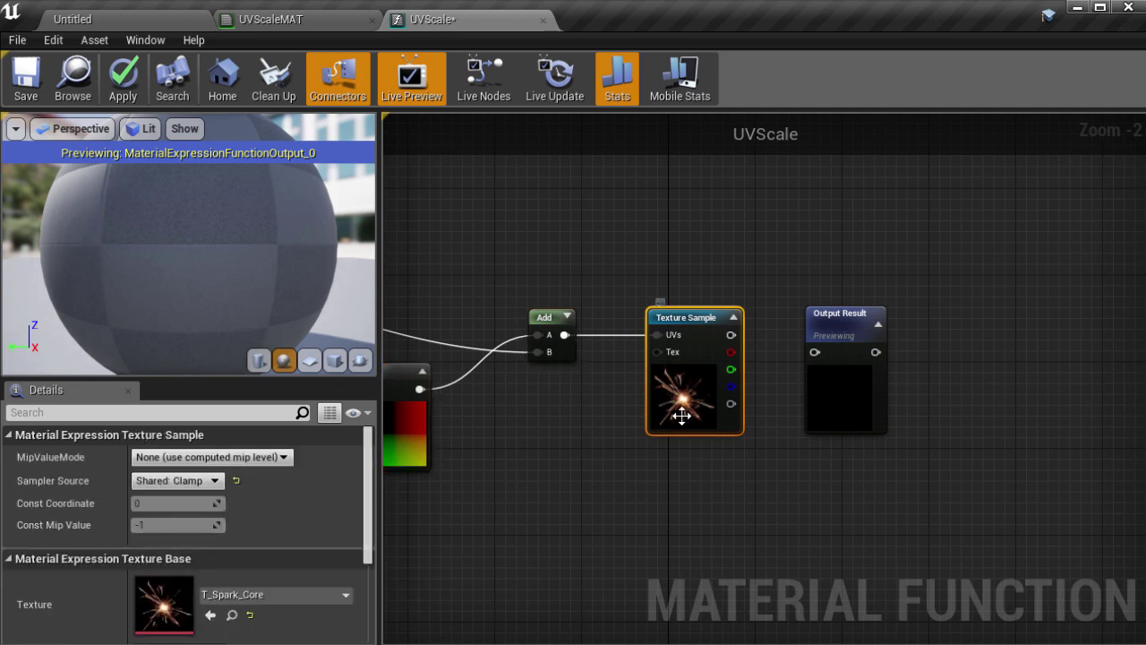
key("Delete")
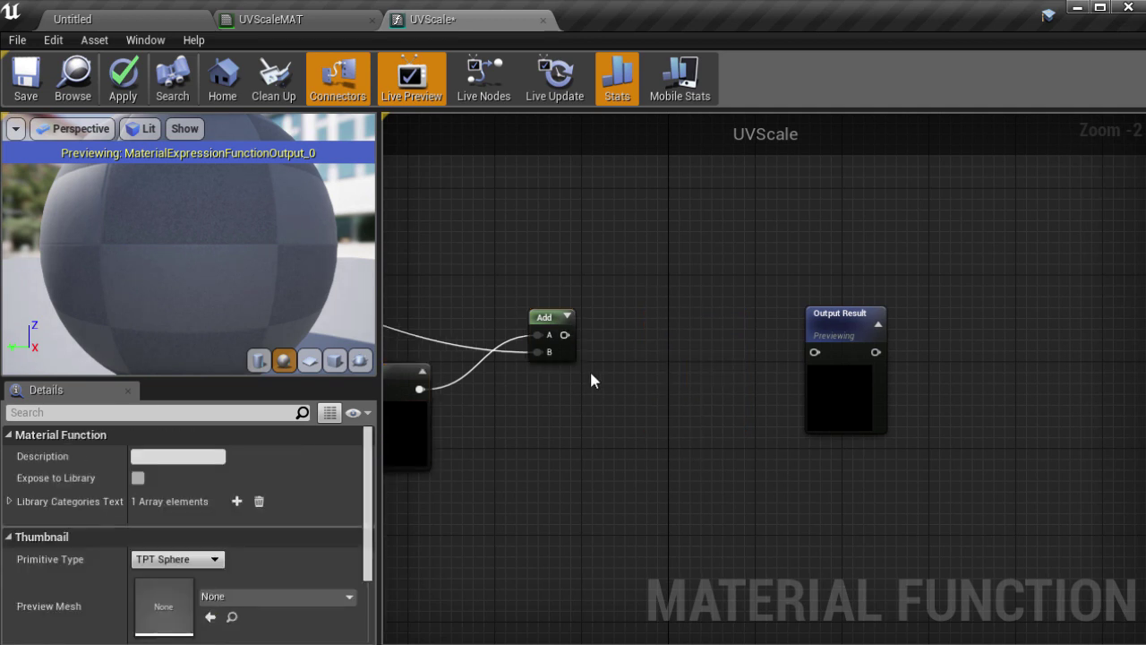
left_click_drag(563, 336, 815, 352)
right_click_drag(629, 394, 1145, 304)
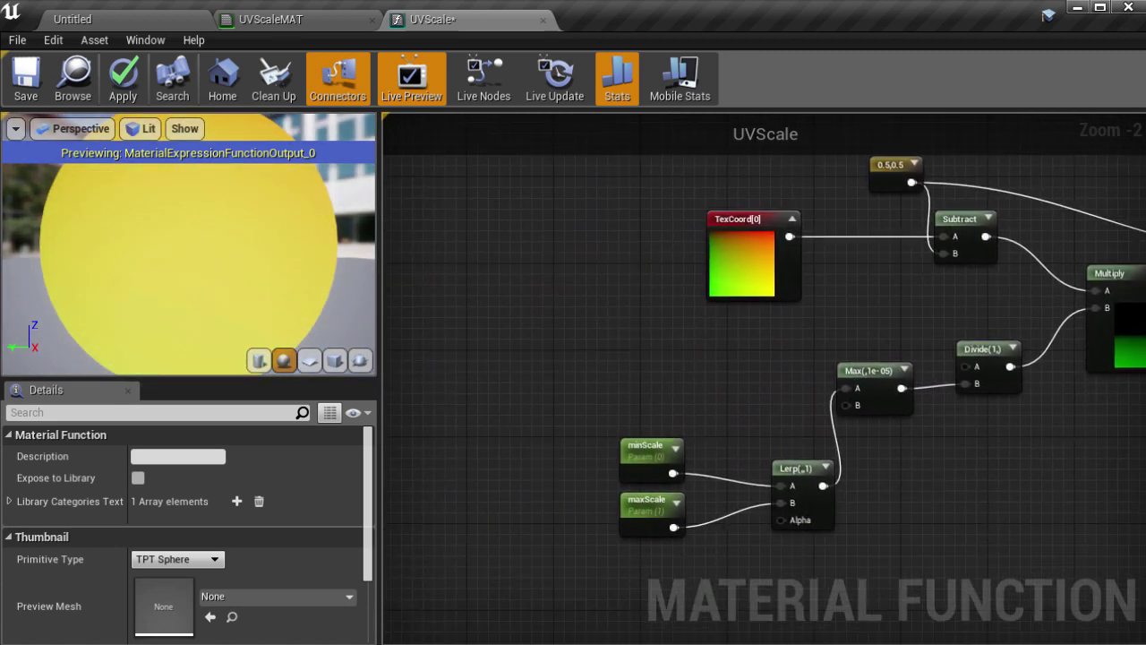
right_click_drag(676, 218, 651, 266)
Step: Add a FunctionInput node of type Function Input Vector 2, named 2dOffset
right_click(650, 266)
type("func")
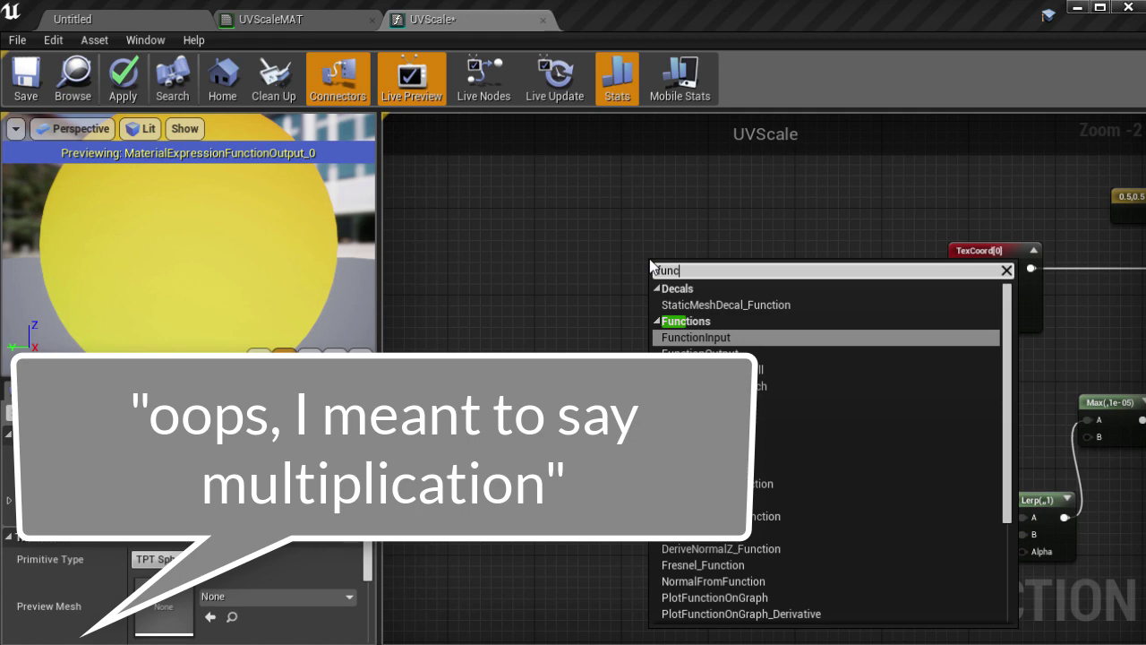
left_click(716, 338)
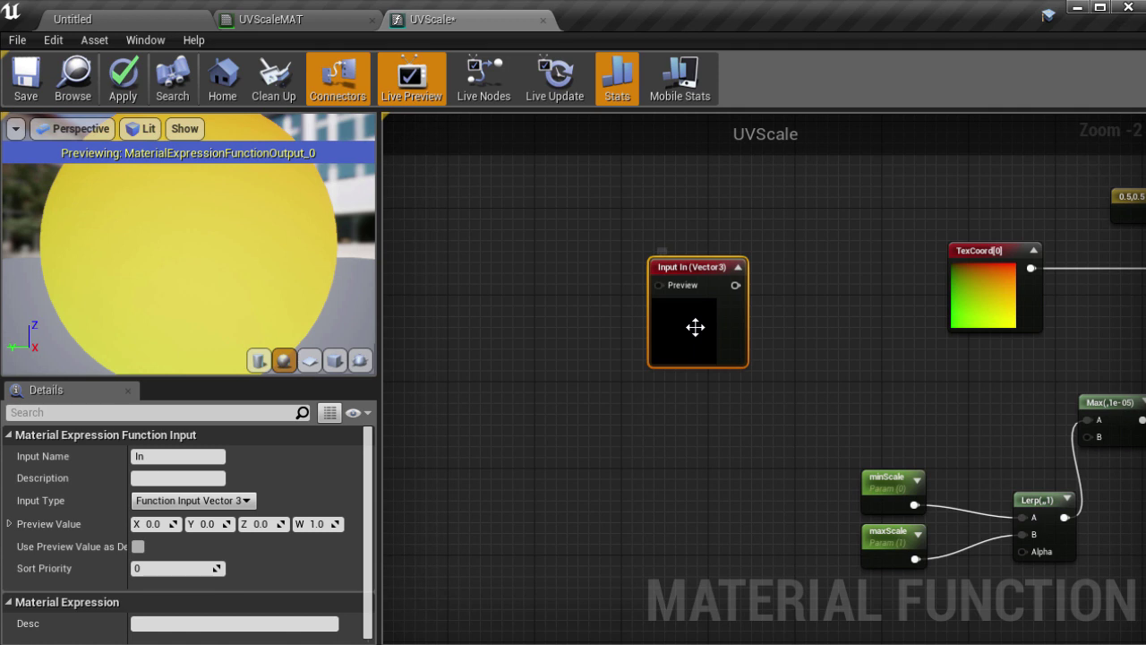
left_click(193, 500)
left_click(201, 524)
left_click(190, 458)
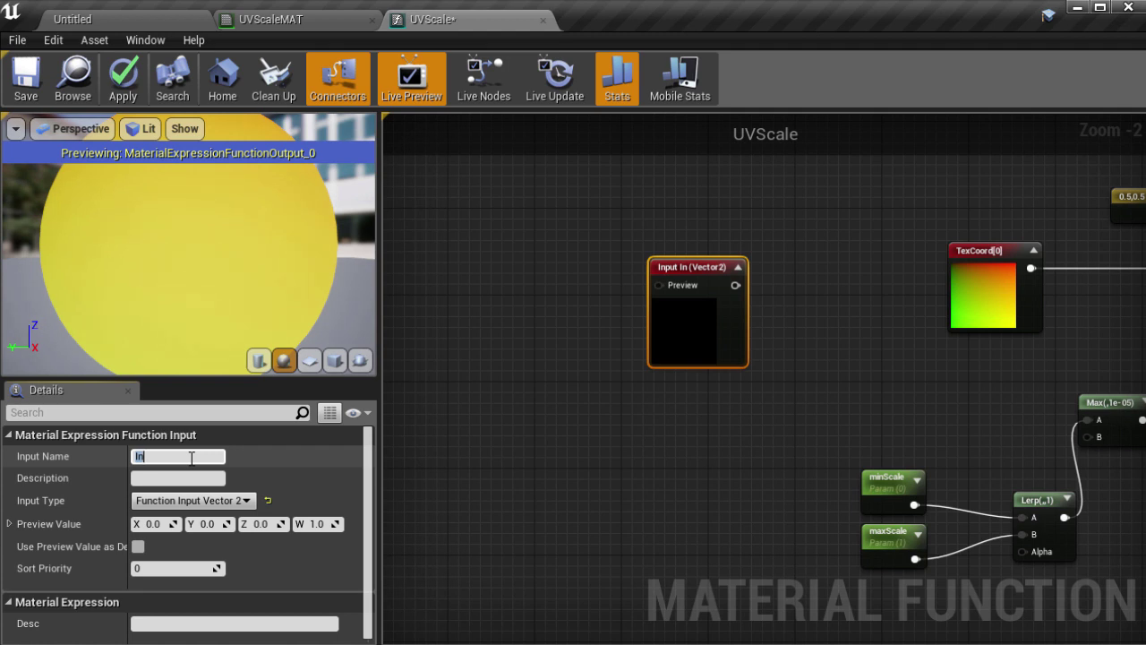
type("2dOffset")
key("Return")
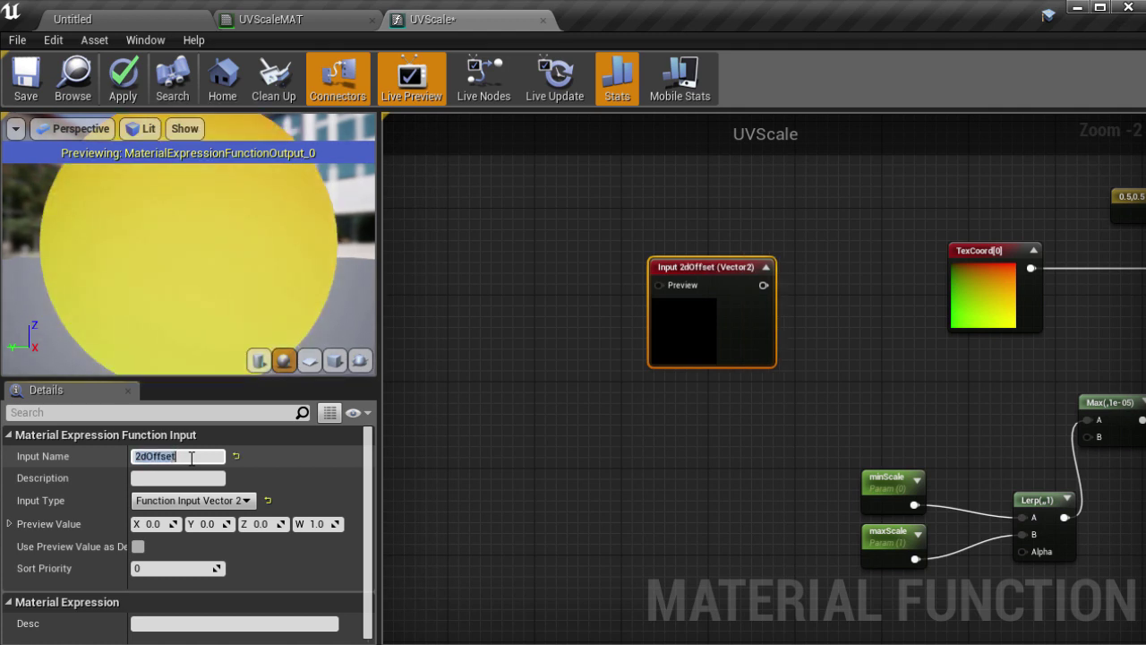
left_click(516, 297)
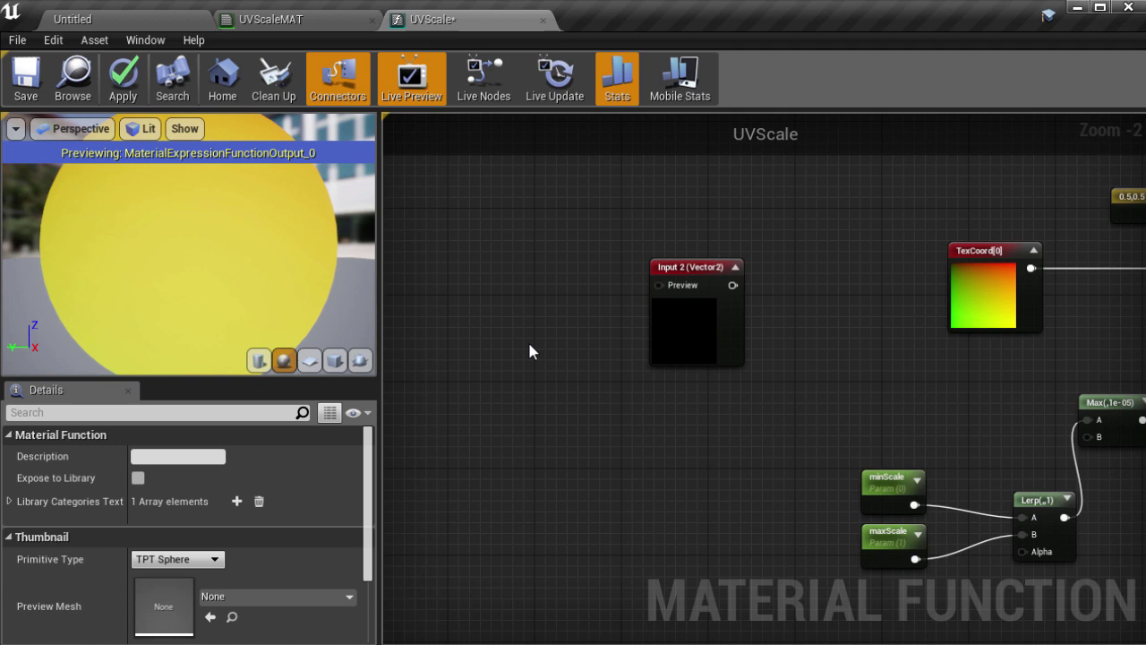
Step: Wire the 0.5,0.5 constant into the input's Preview and use the preview value as default
left_click_drag(1124, 197, 655, 285)
scroll(597, 289, "up", 1)
left_click(646, 340)
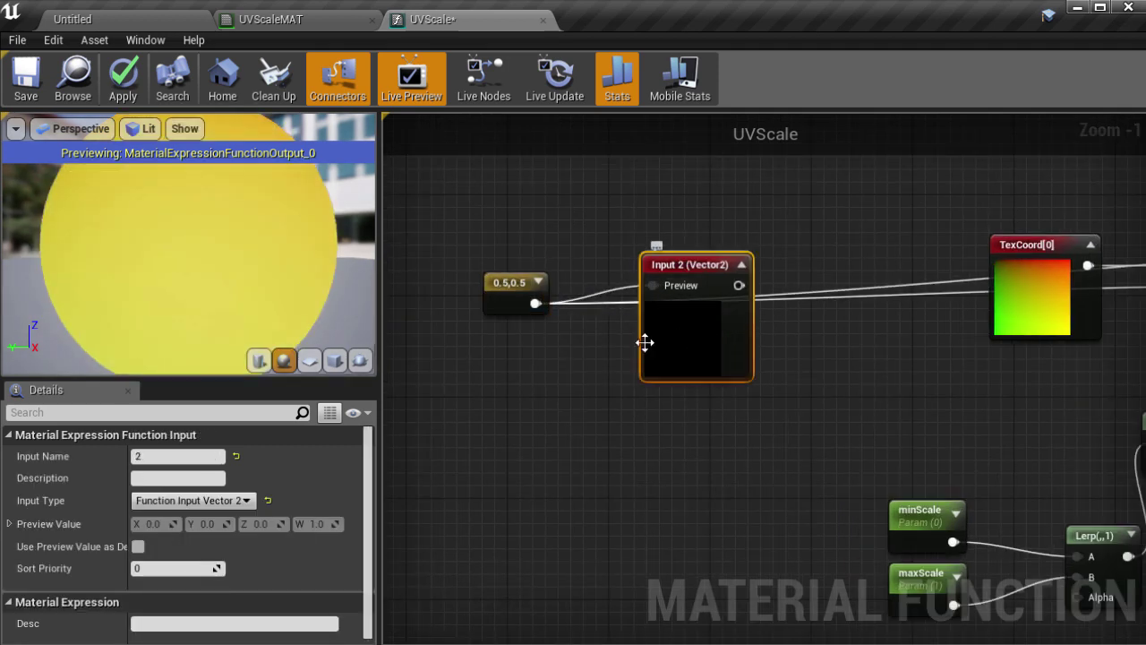
left_click(139, 548)
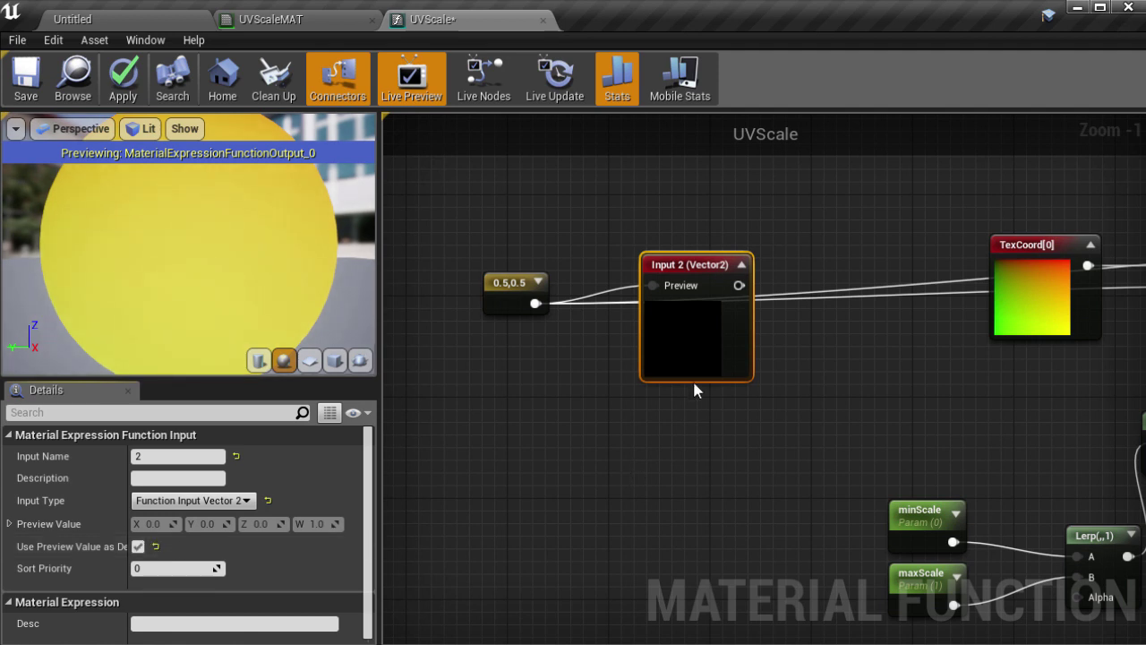
right_click_drag(707, 376, 522, 396)
left_click_drag(520, 390, 518, 414)
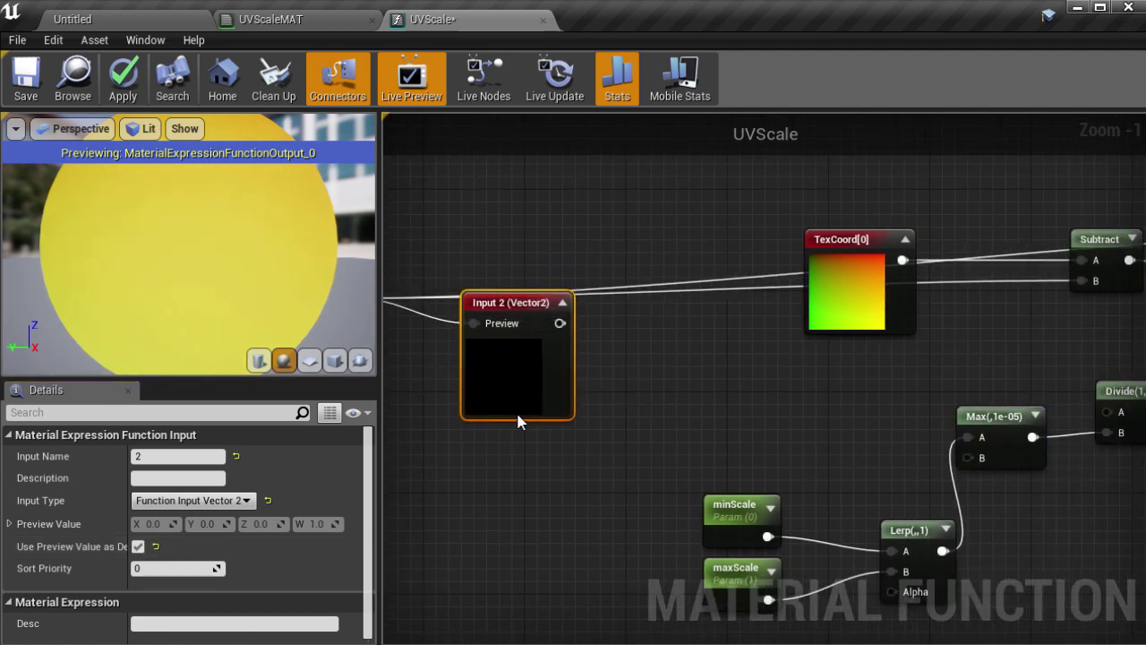
left_click(519, 430)
right_click_drag(519, 430, 371, 437)
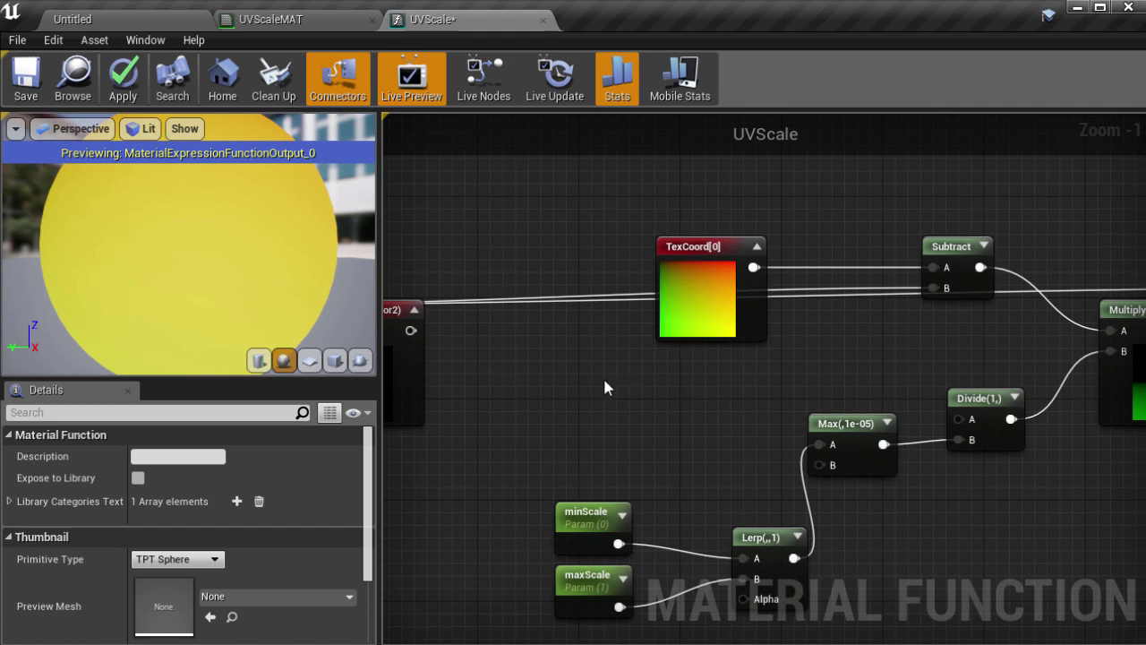
right_click_drag(605, 387, 719, 371)
Step: Connect the Vector2 input to the B pins of both Subtract and Add
left_click(802, 294)
left_click_drag(802, 294, 789, 263)
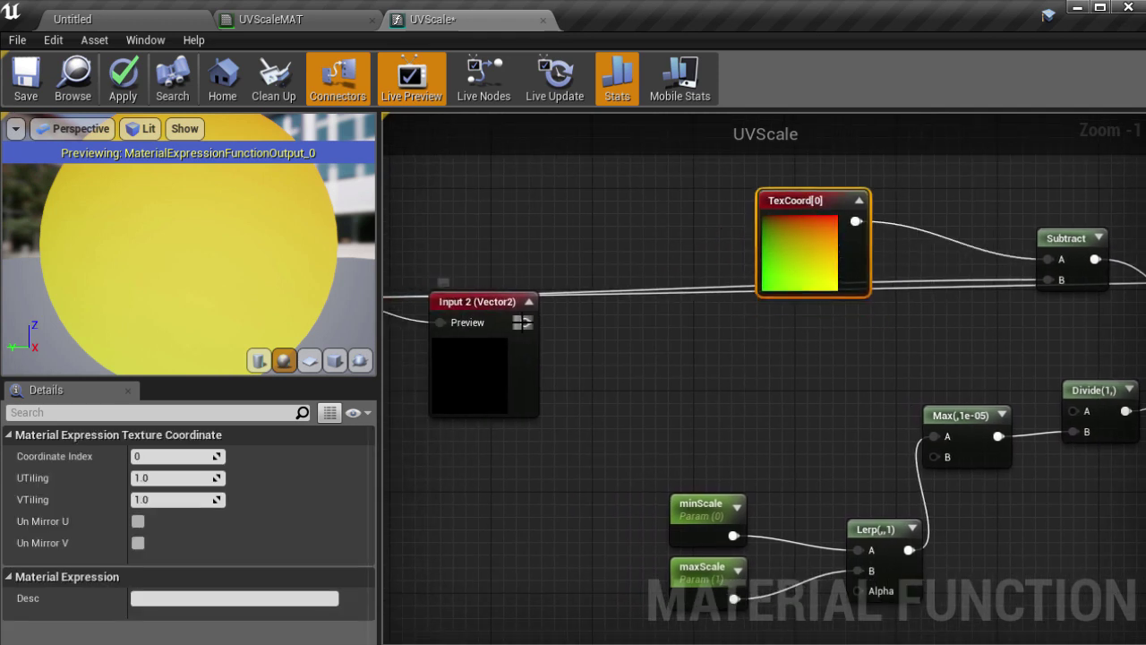
left_click_drag(526, 322, 1060, 225)
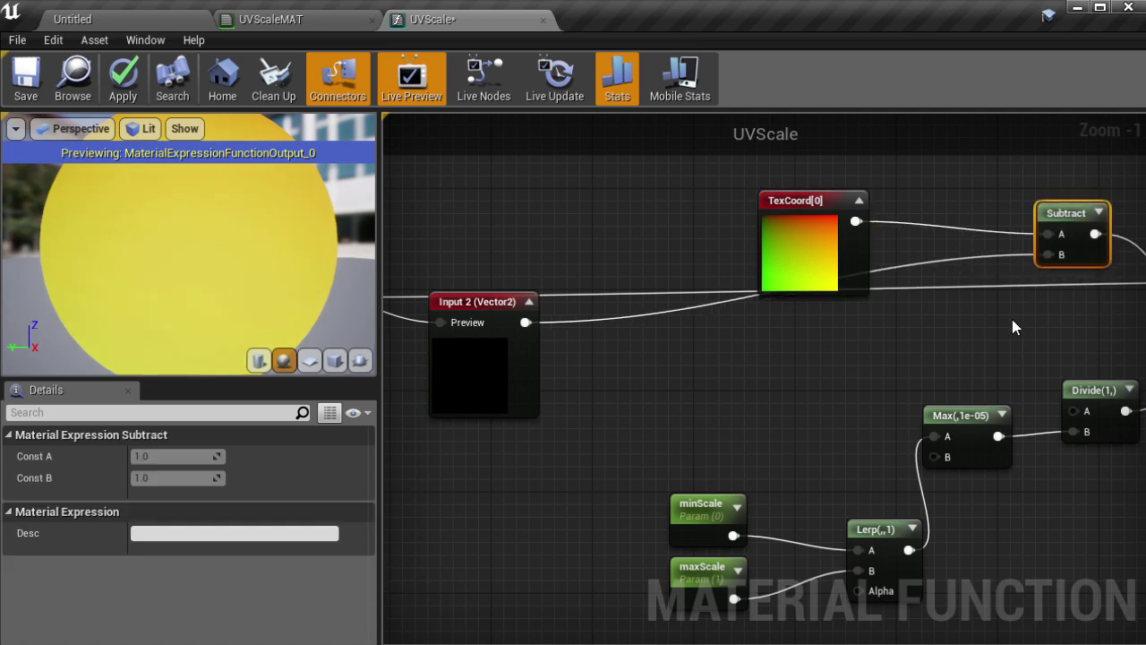
right_click_drag(1012, 319, 1067, 311)
left_click_drag(581, 315, 1023, 274)
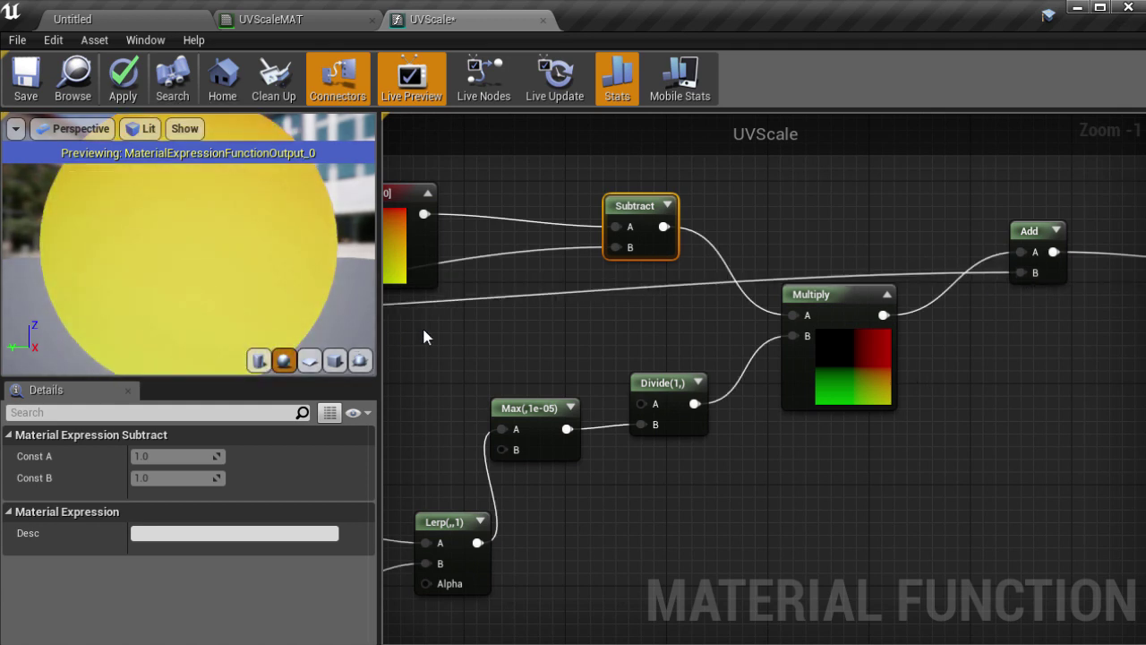
Step: Duplicate the Vector2 input node and rename the copy UVs
right_click_drag(445, 327, 930, 355)
left_click_drag(525, 398, 525, 358)
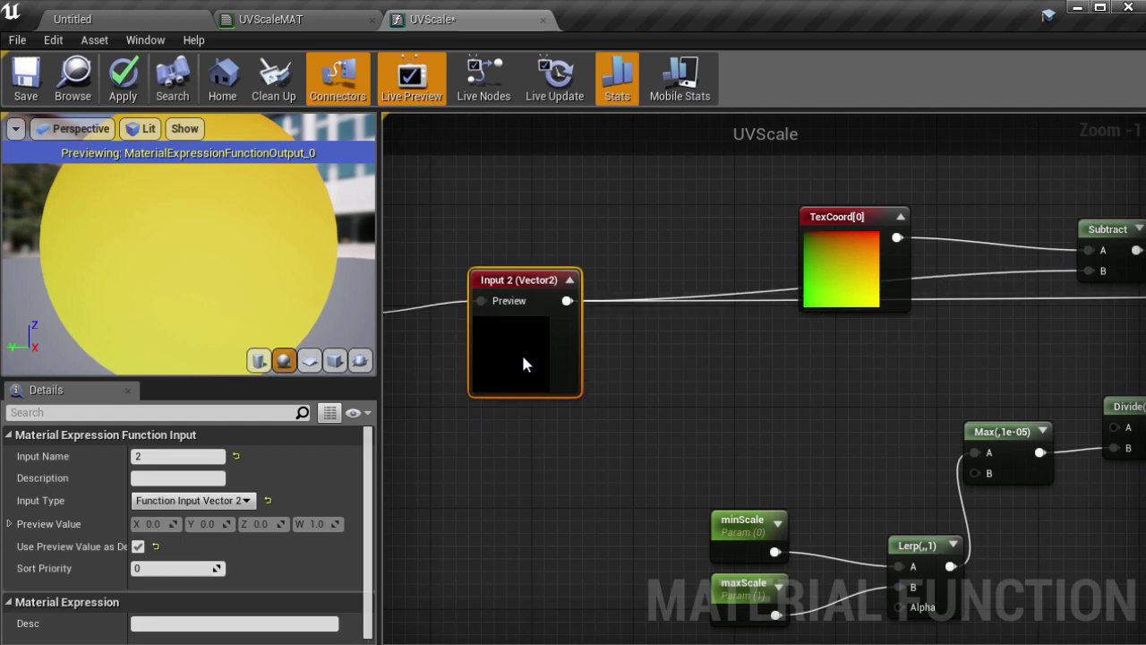
right_click_drag(525, 359, 717, 281)
key("ctrl+c")
key("ctrl+v")
left_click_drag(759, 342, 696, 423)
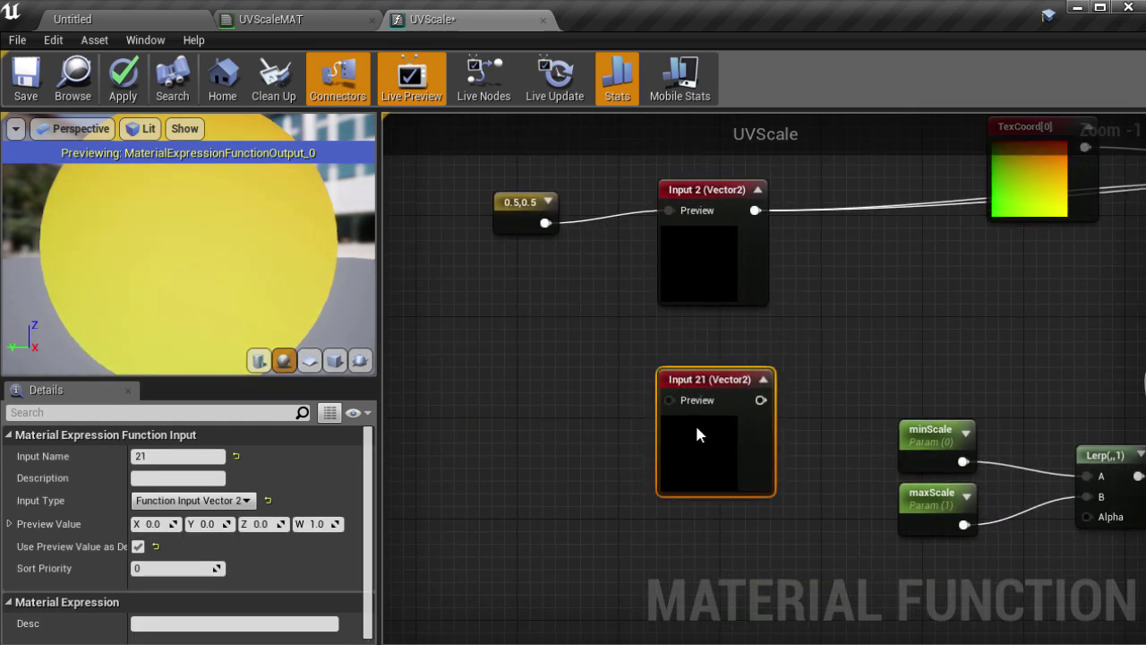
left_click(188, 456)
type("UVs")
key("Return")
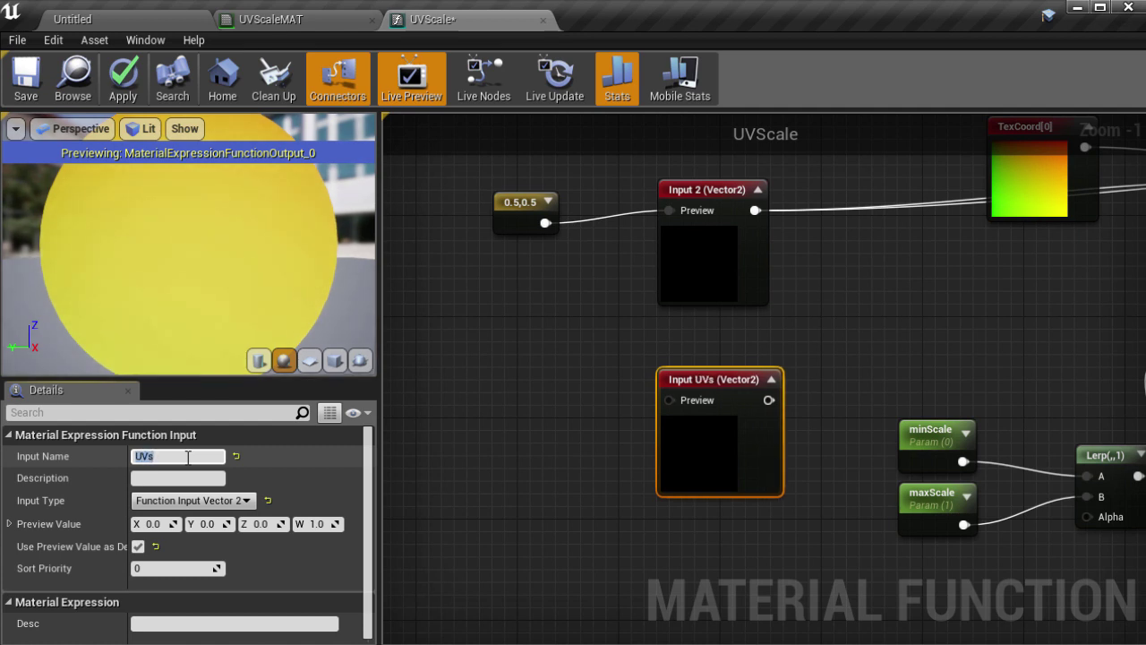
Step: Wire TexCoord[0] into the UVs input's Preview and use the preview value as default
left_click_drag(1059, 190, 524, 451)
left_click_drag(553, 414, 672, 399)
left_click(138, 546)
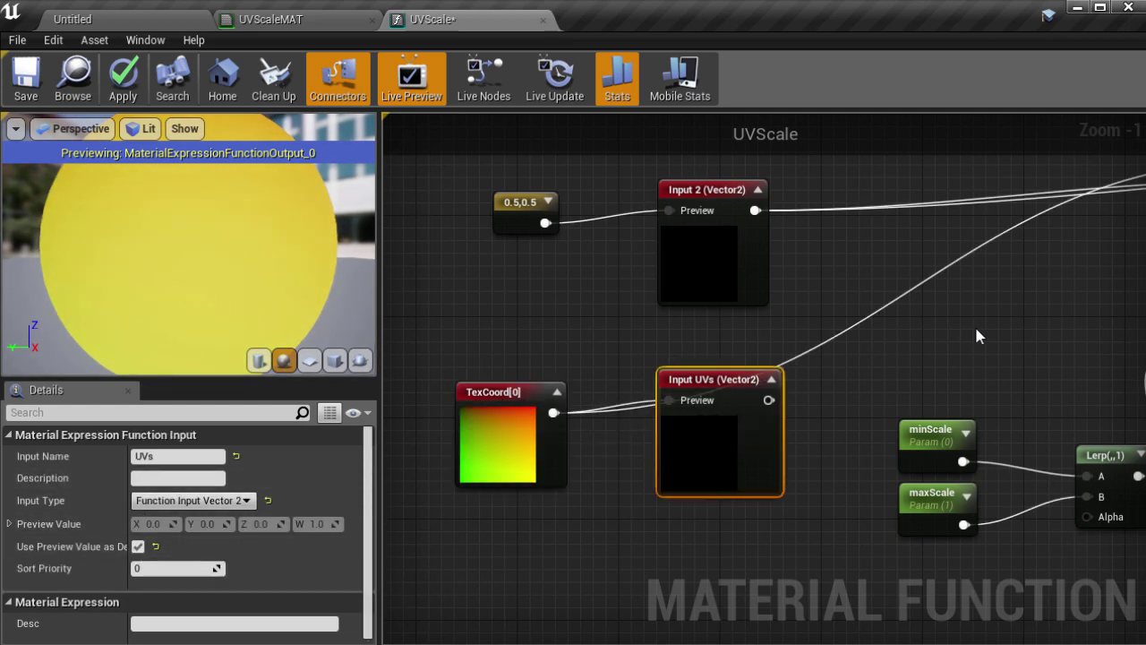
right_click_drag(975, 338, 656, 352)
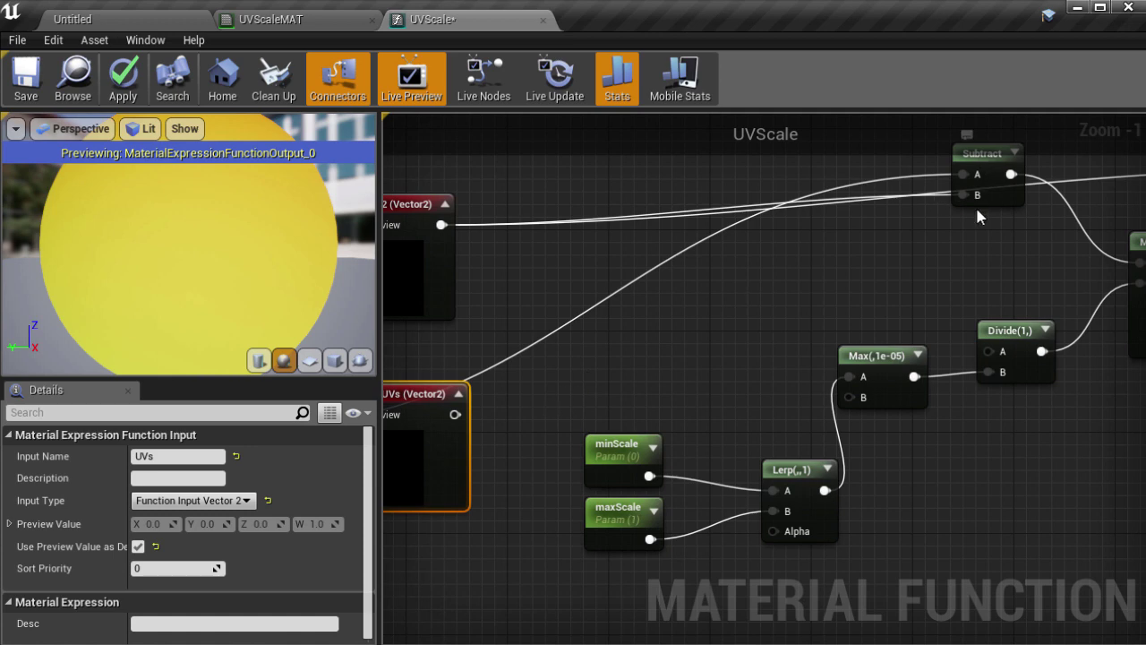
Step: Rearrange the graph so Subtract, Multiply and Add sit in a row above the Lerp, Max and Divide nodes
right_click_drag(986, 157, 911, 240)
left_click_drag(912, 240, 823, 346)
right_click_drag(515, 433, 394, 346)
right_click_drag(663, 523, 819, 375)
left_click_drag(558, 504, 886, 379)
right_click_drag(886, 379, 560, 570)
left_click_drag(853, 397, 766, 414)
left_click_drag(1020, 271, 906, 347)
left_click_drag(534, 347, 612, 347)
Step: Wrap Subtract, Multiply and Add in a comment titled "scale UVs (center -> scale, then put back)"
left_click_drag(538, 269, 941, 457)
type("csca")
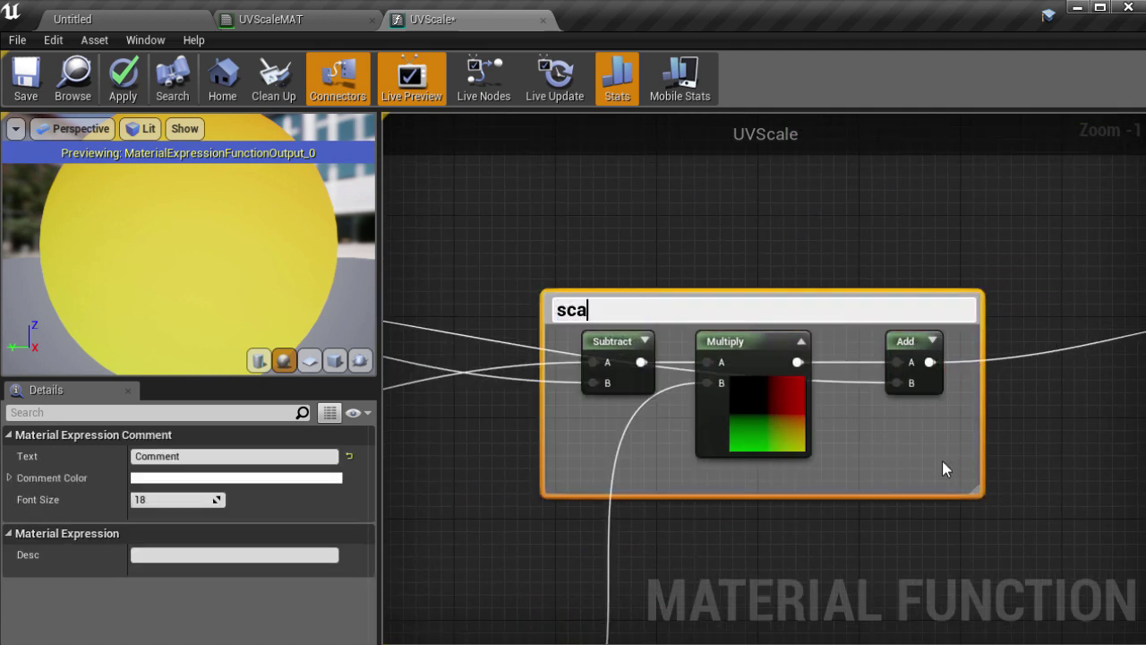
type("le UVs (center -> scale, then put back)")
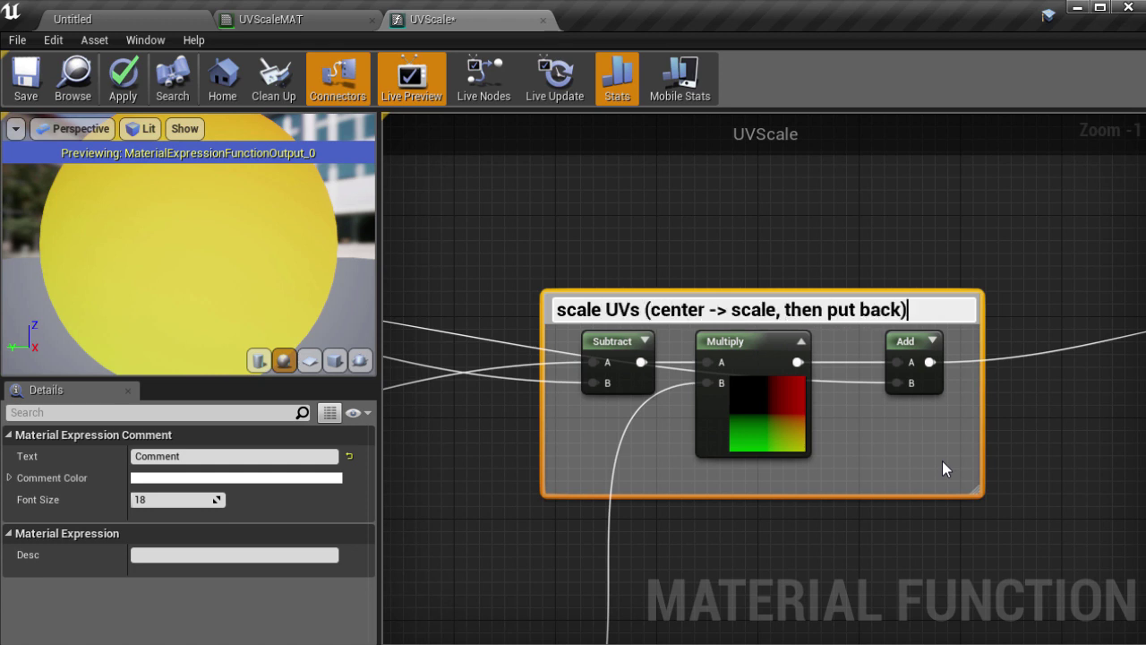
key("Return")
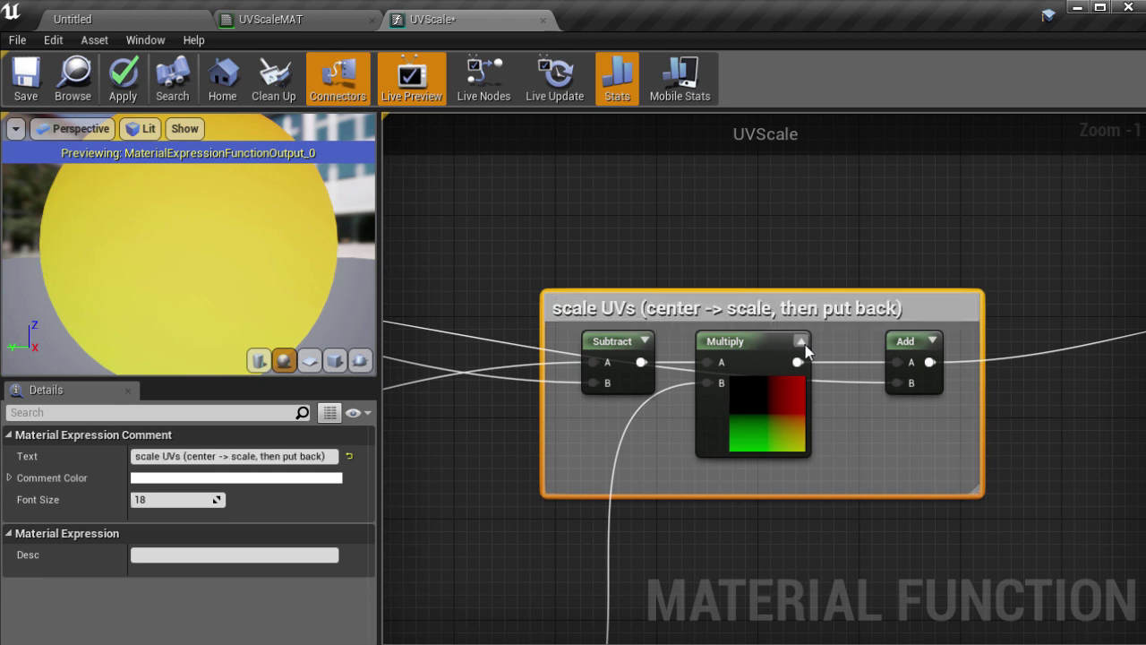
left_click(801, 342)
left_click_drag(975, 489, 962, 428)
Step: Frame the 0.5,0.5 constant with a comment titled "Utility 0.5"
right_click_drag(962, 428, 938, 177)
left_click_drag(937, 176, 847, 280)
right_click_drag(847, 279, 724, 465)
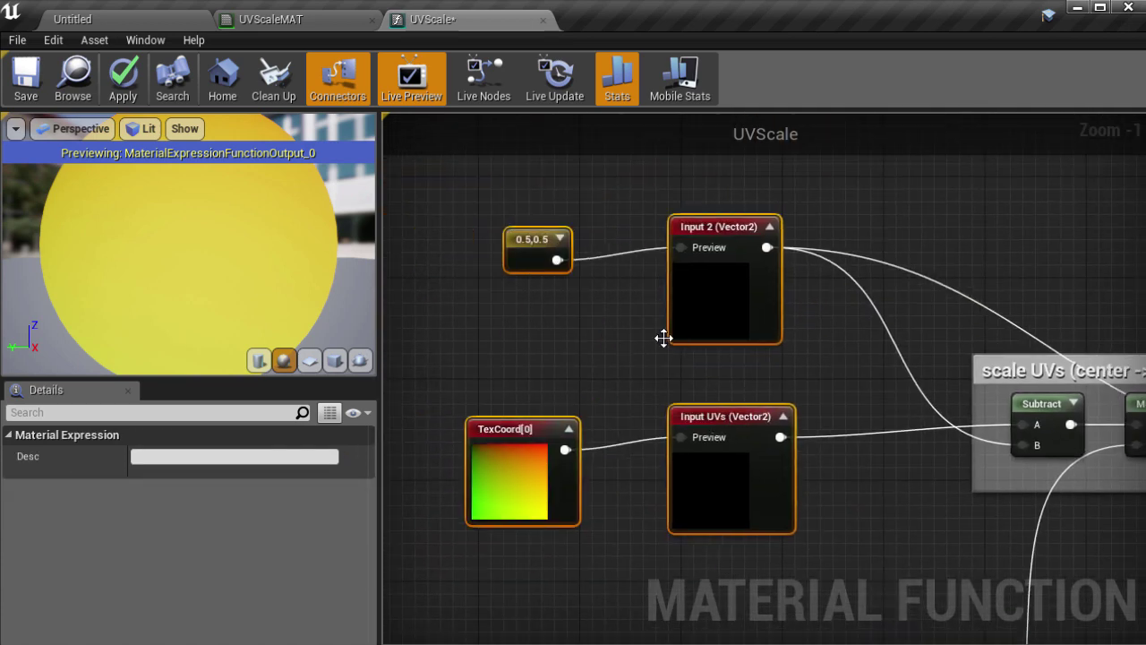
left_click(545, 245)
right_click_drag(545, 246, 417, 276)
type("cUtility 0.5")
key("Return")
left_click_drag(1020, 290, 831, 292)
right_click_drag(945, 315, 1070, 301)
left_click_drag(882, 222, 522, 194)
left_click_drag(584, 244, 580, 303)
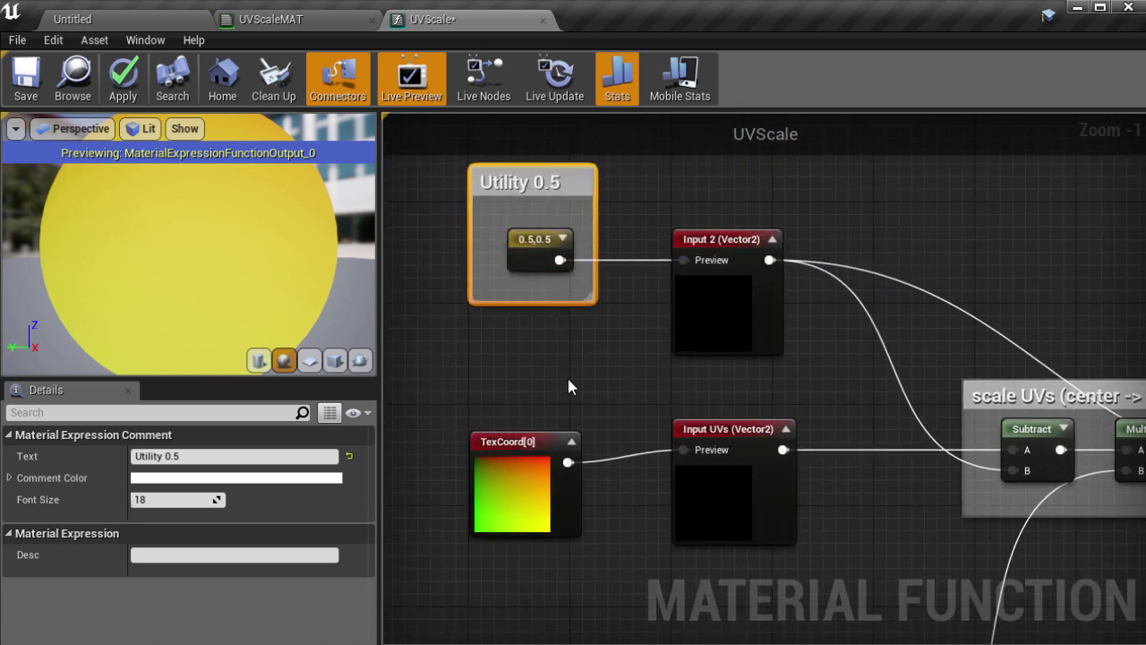
left_click(524, 491)
right_click_drag(618, 400, 604, 173)
Step: Add a new Vector3 function input named inputScale
left_click(755, 304)
right_click(700, 428)
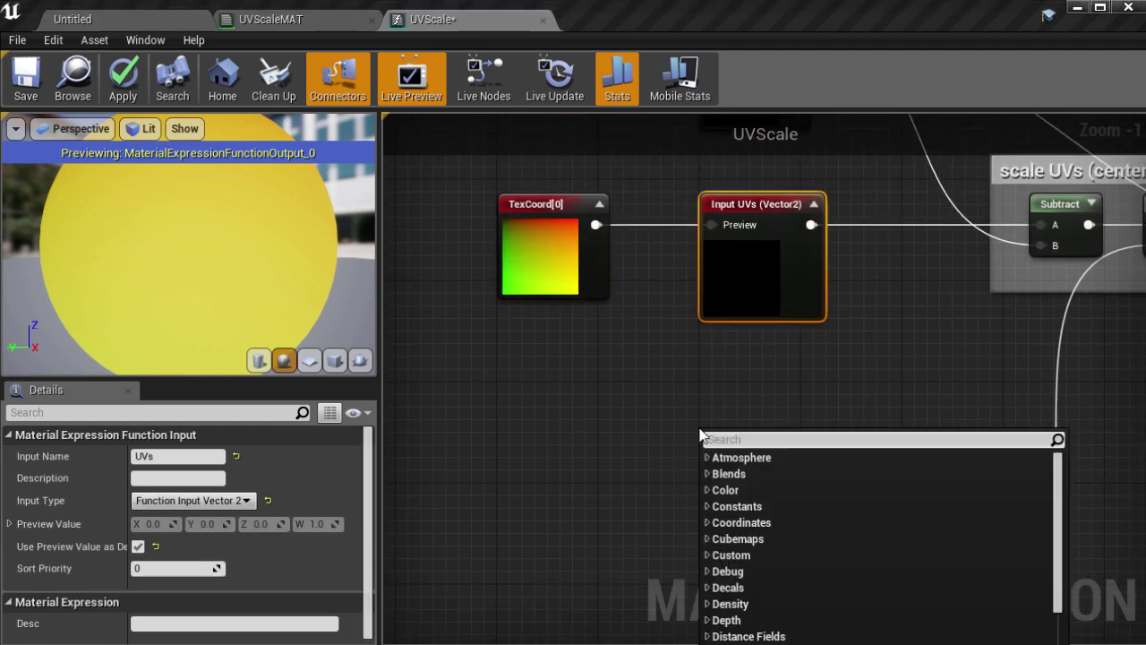
type("input")
left_click(745, 501)
left_click_drag(755, 481, 755, 424)
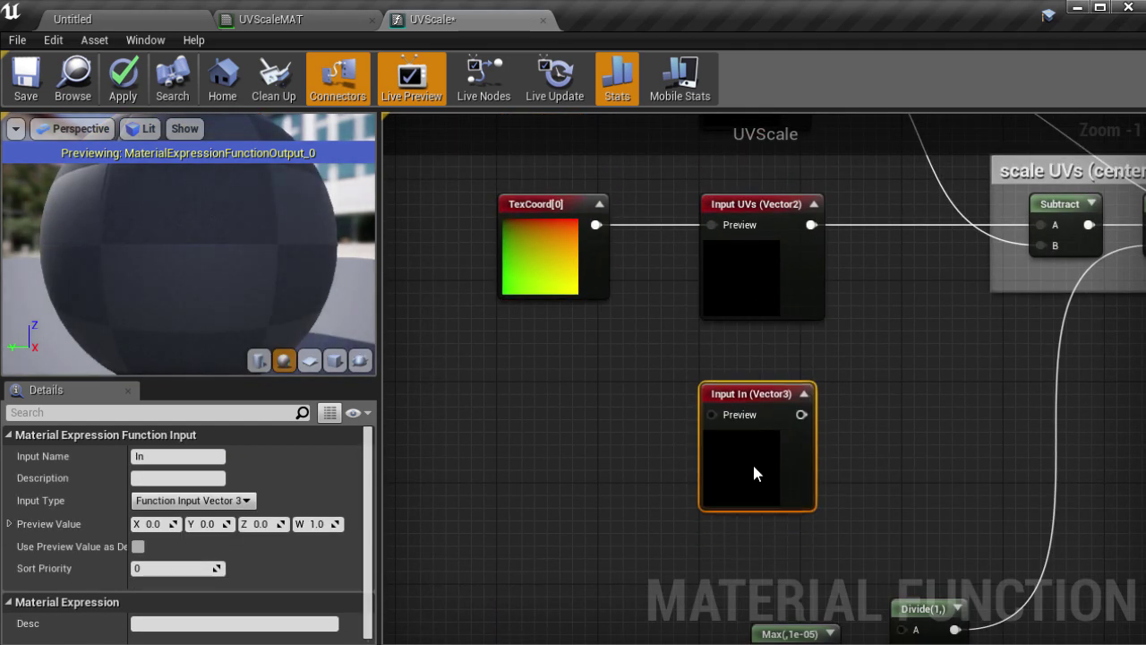
left_click(156, 455)
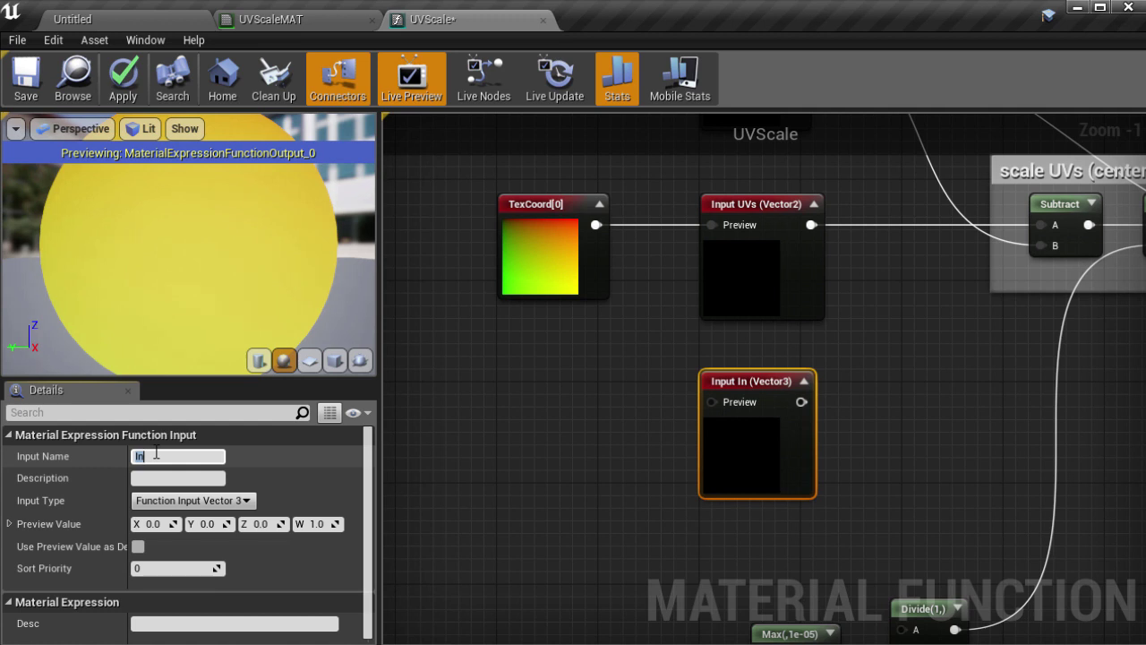
type("inputScale")
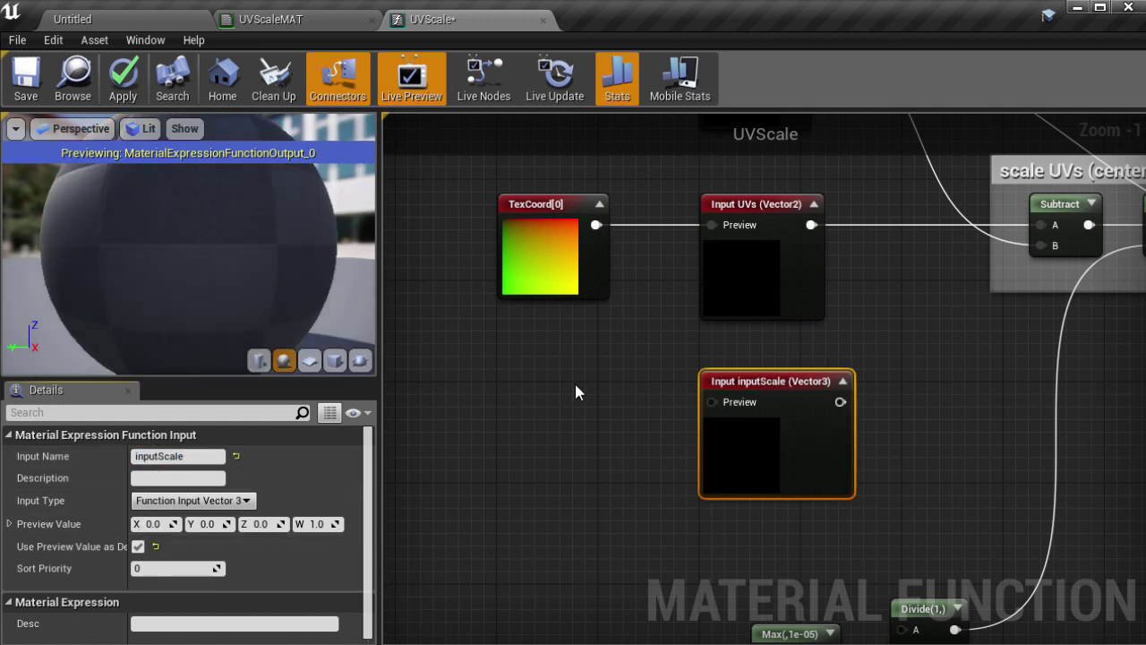
Step: Feed a constant with value 1 into inputScale's Preview pin
left_click(558, 423)
left_click(546, 393)
left_click(218, 456)
type("1")
key("Return")
left_click_drag(572, 422, 714, 402)
Step: Reposition the Lerp group and connect inputScale to the Lerp's Alpha
left_click(752, 469)
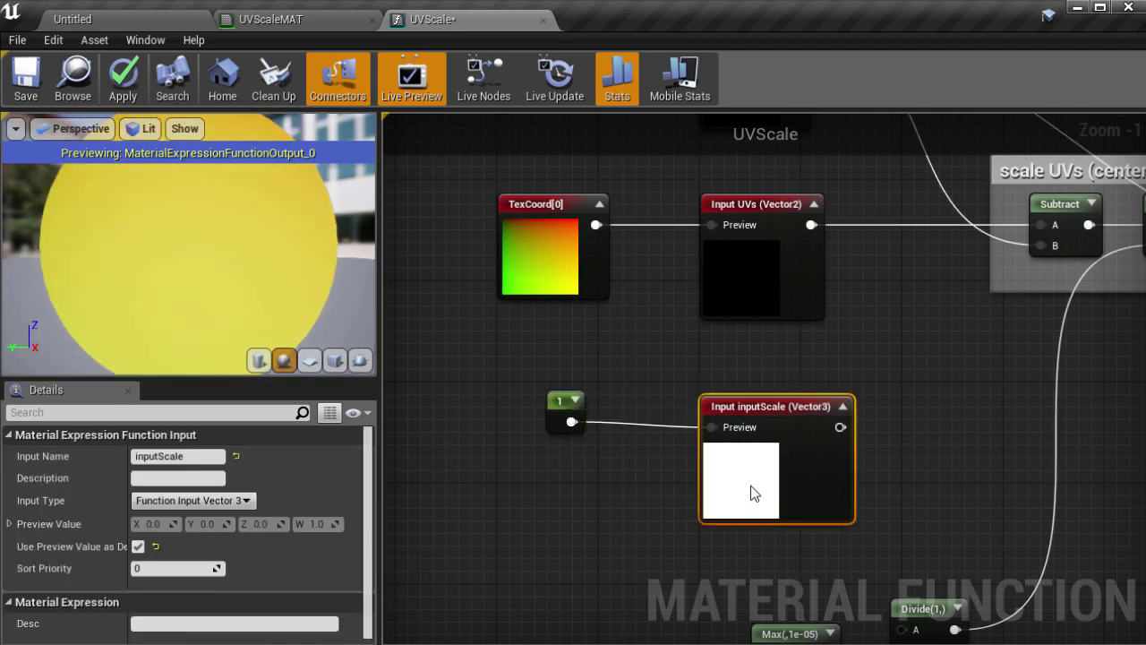
right_click_drag(750, 486, 617, 303)
left_click_drag(409, 389, 788, 627)
left_click_drag(809, 422, 1030, 376)
left_click(805, 295)
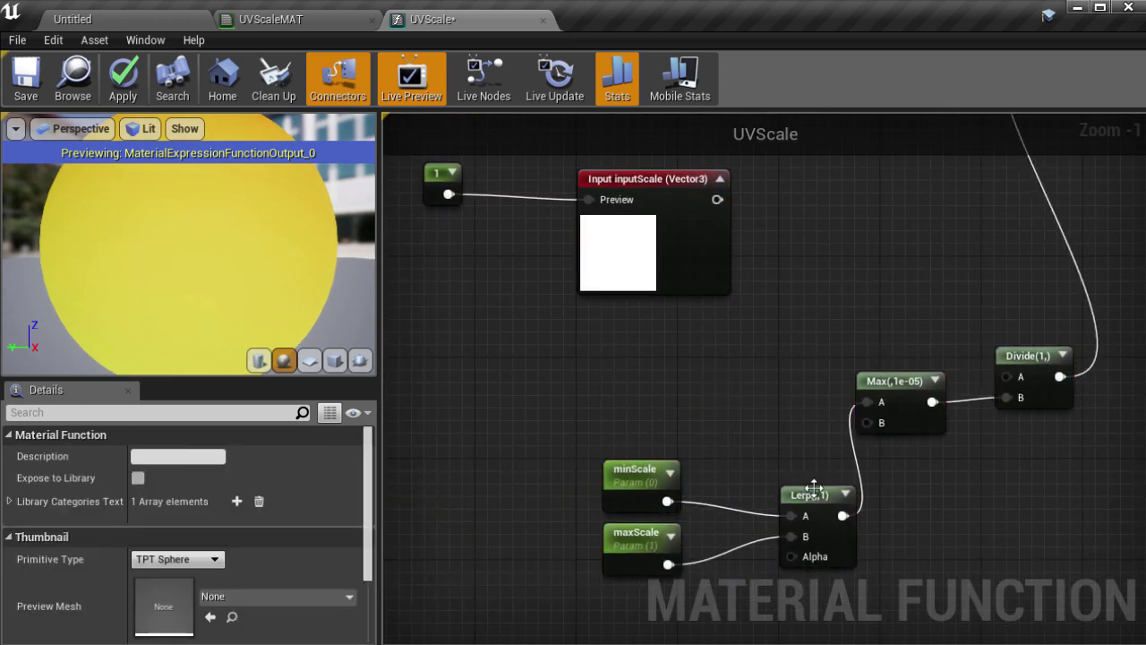
left_click_drag(809, 495, 822, 217)
right_click_drag(748, 207, 772, 432)
left_click_drag(742, 424, 841, 503)
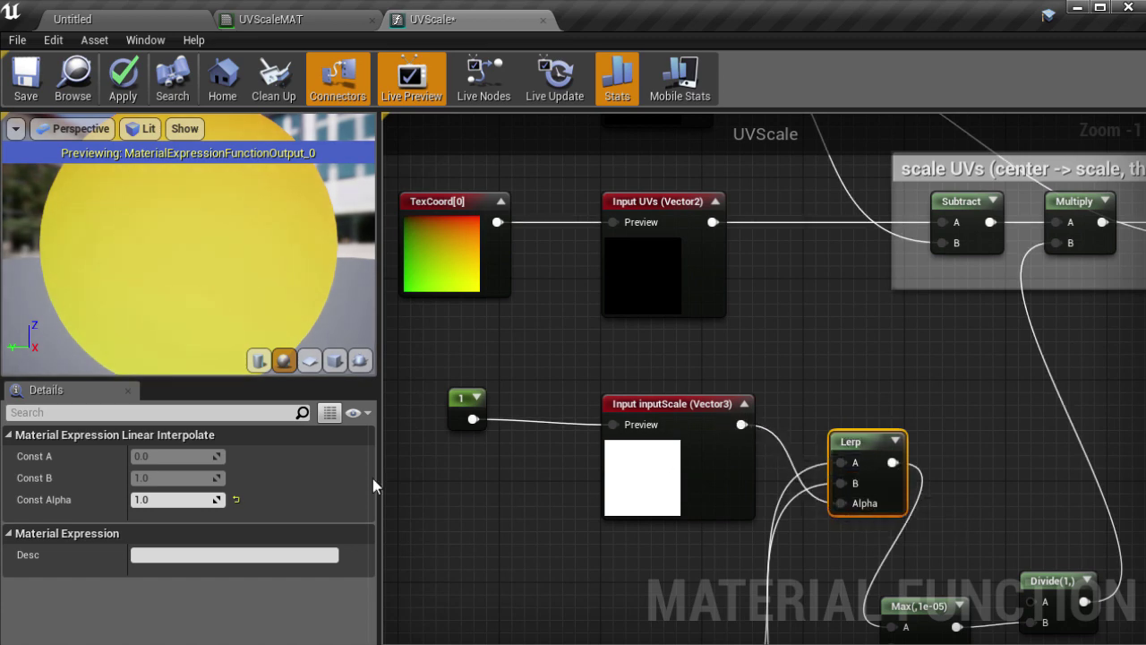
Step: Rearrange the constant, inputScale, Divide, Max and Lerp nodes to clear space
left_click(467, 410)
left_click_drag(424, 363, 673, 510)
right_click_drag(672, 510, 474, 384)
left_click_drag(858, 458, 902, 257)
left_click_drag(748, 374, 768, 158)
left_click_drag(681, 219, 673, 336)
right_click_drag(443, 418, 700, 474)
Step: Duplicate inputScale as a minScale input and wire the minScale parameter into its Preview
left_click(713, 336)
right_click_drag(722, 427, 716, 341)
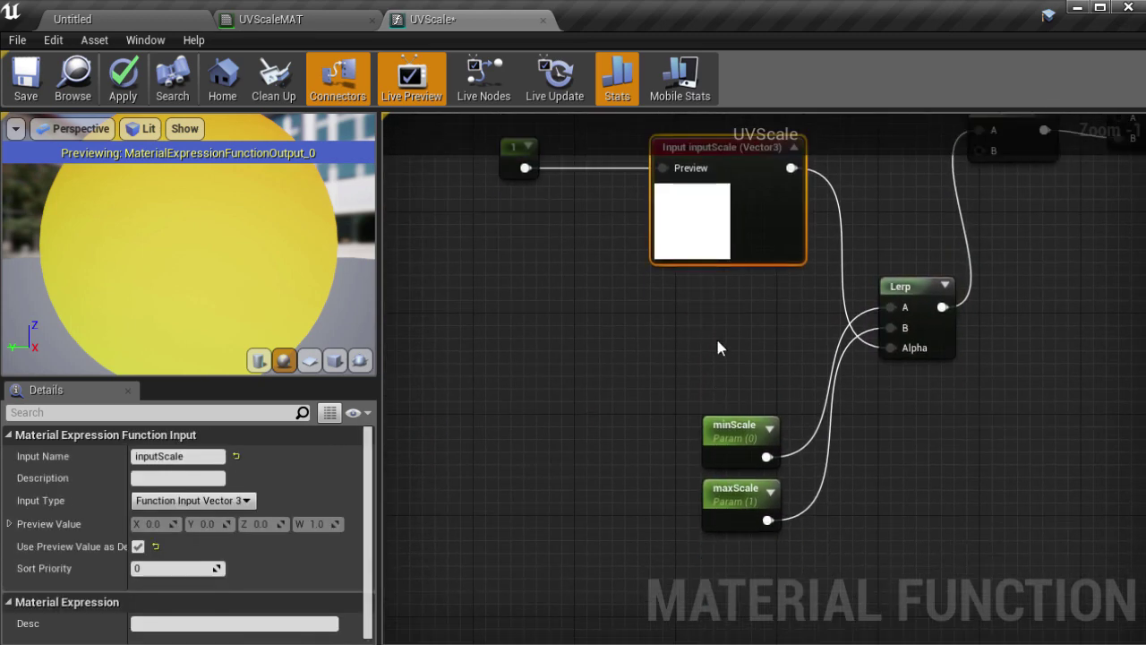
key("ctrl+w")
left_click_drag(777, 372, 714, 320)
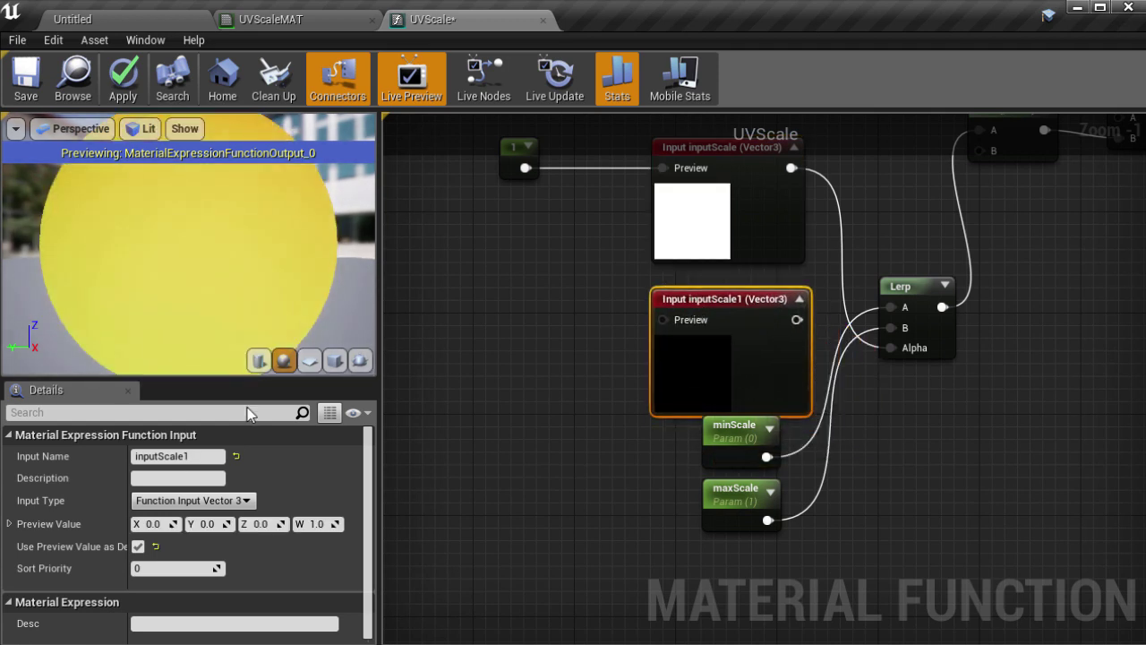
left_click(168, 456)
type("minScale")
key("Return")
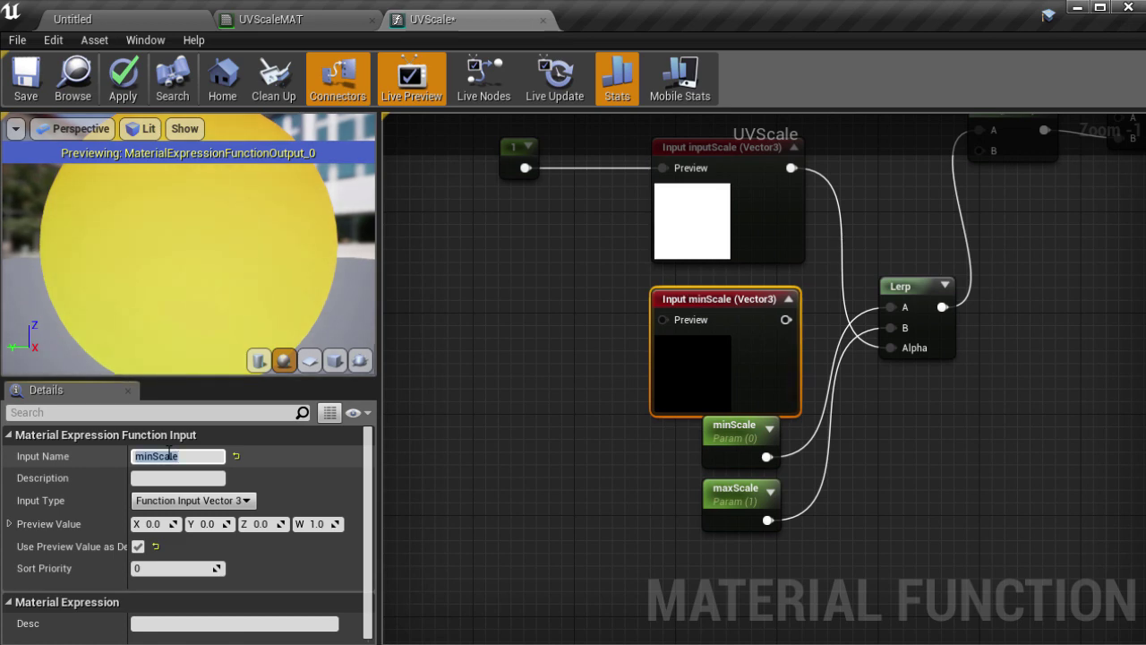
right_click_drag(576, 504, 554, 447)
left_click_drag(696, 396, 641, 263)
left_click(691, 309)
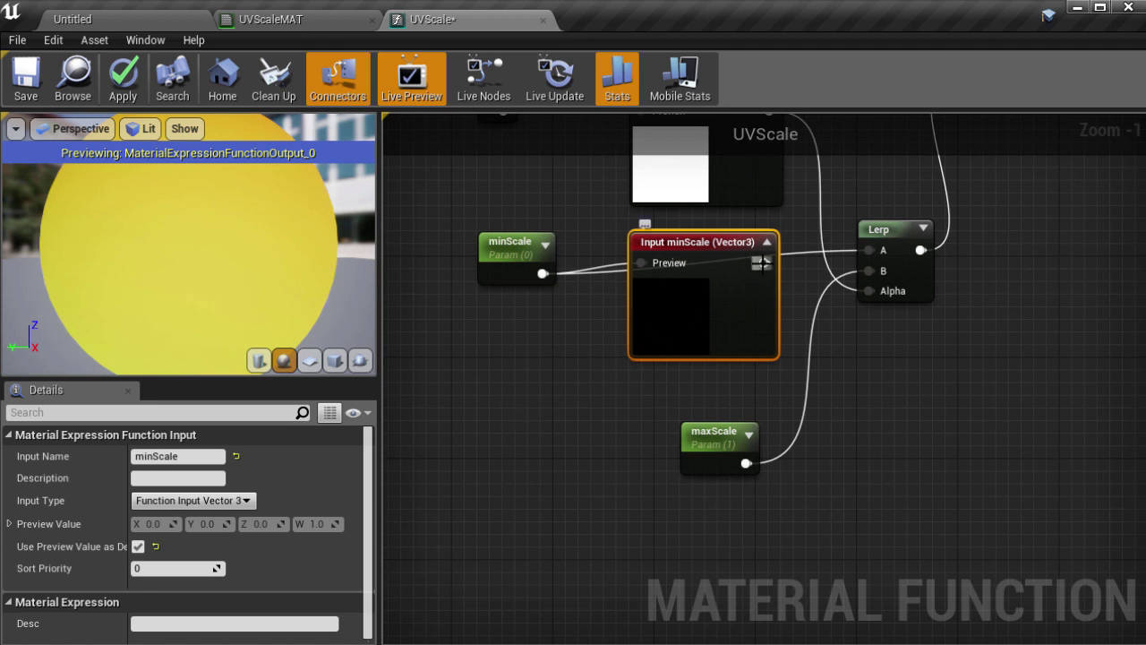
Step: Wire Input minScale into the Lerp's A and duplicate the minScale input node
left_click_drag(764, 263, 869, 249)
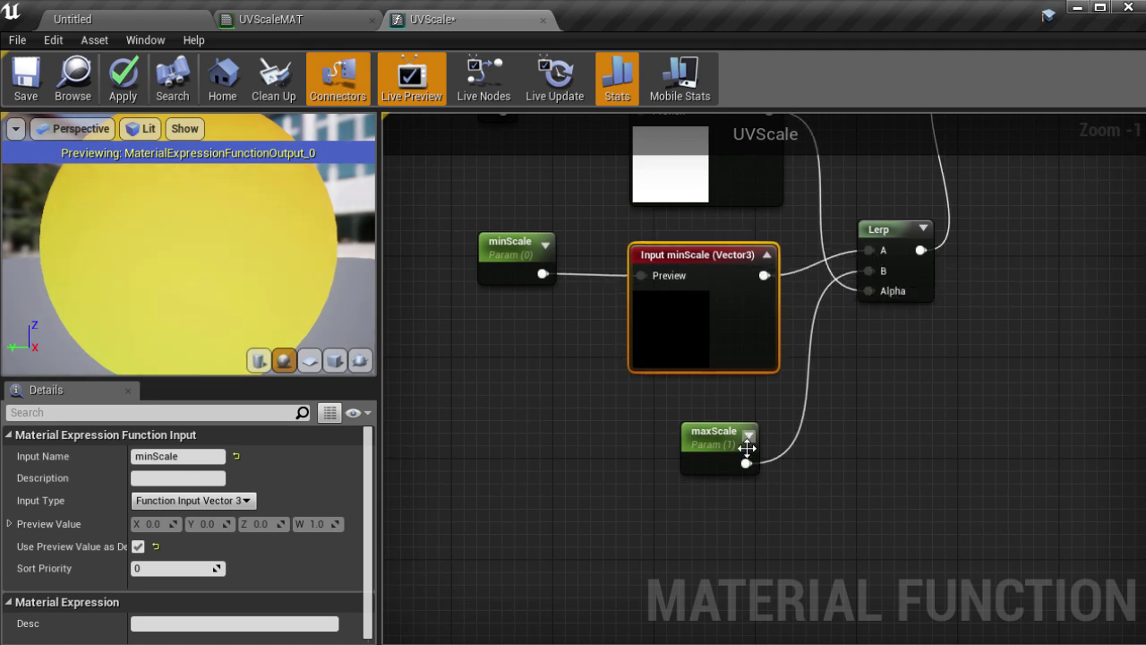
left_click_drag(742, 453, 526, 491)
left_click(694, 309)
key("ctrl+w")
left_click_drag(729, 382, 690, 458)
Step: Rename the copy maxScale, preview it with the maxScale parameter, and wire it into the Lerp
left_click(176, 457)
type("maxScale")
key("Return")
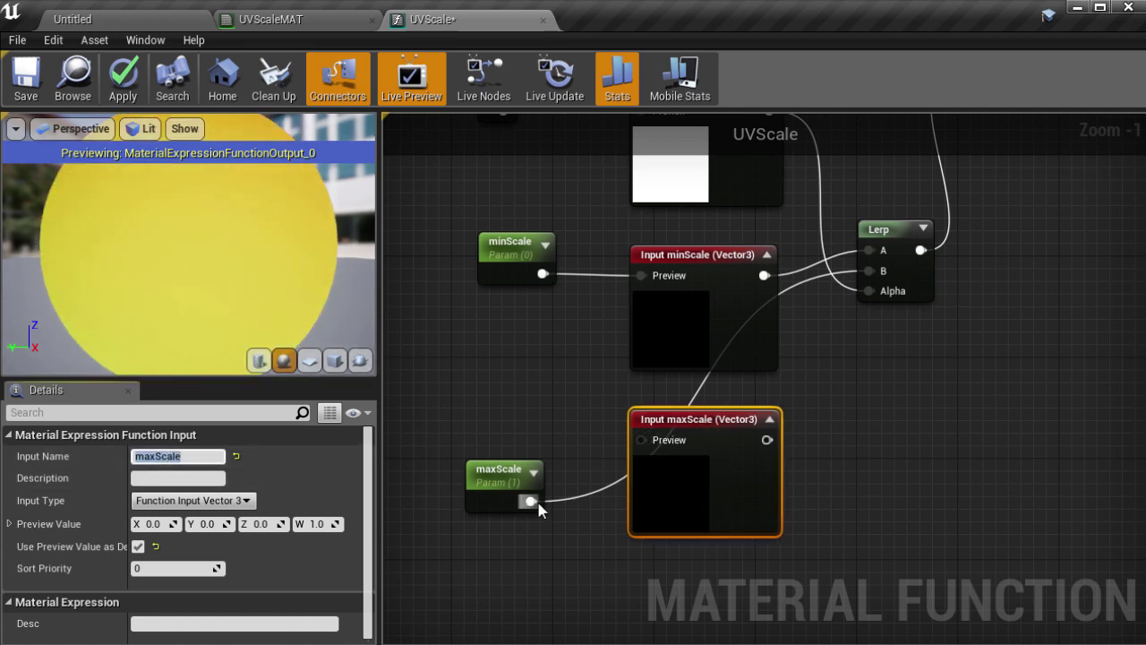
left_click_drag(530, 502, 641, 440)
right_click_drag(761, 440, 770, 529)
left_click_drag(743, 533, 845, 384)
scroll(769, 421, "down", 1)
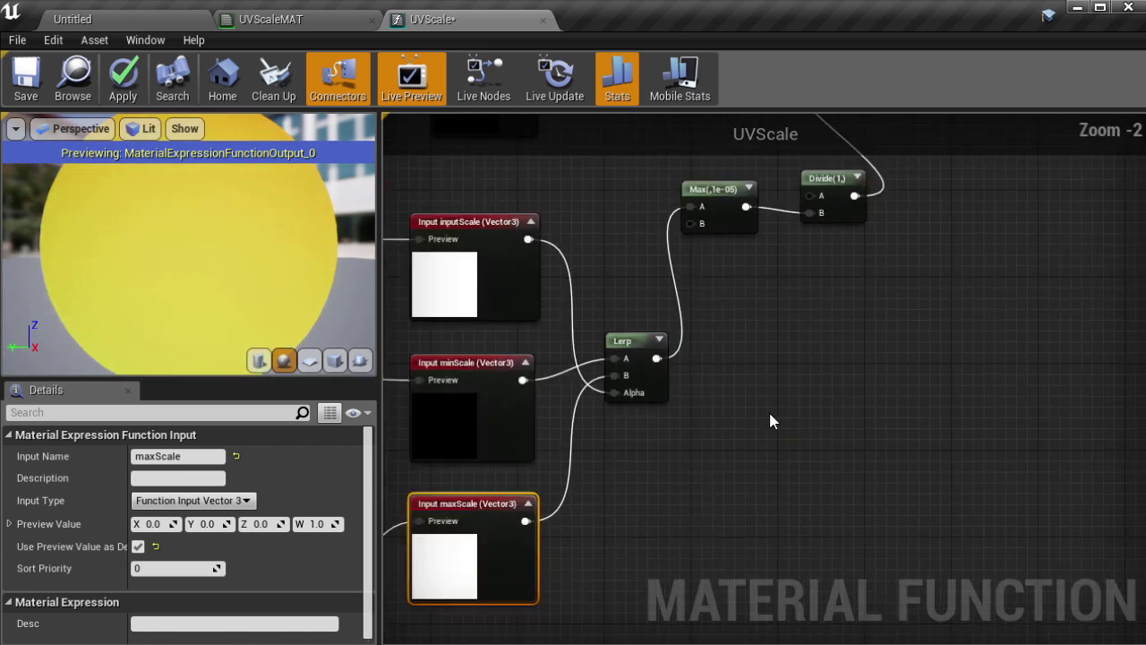
Step: Apply the UVScale function, then delete the old UV scaling nodes in UVScaleMAT
scroll(770, 421, "down", 2)
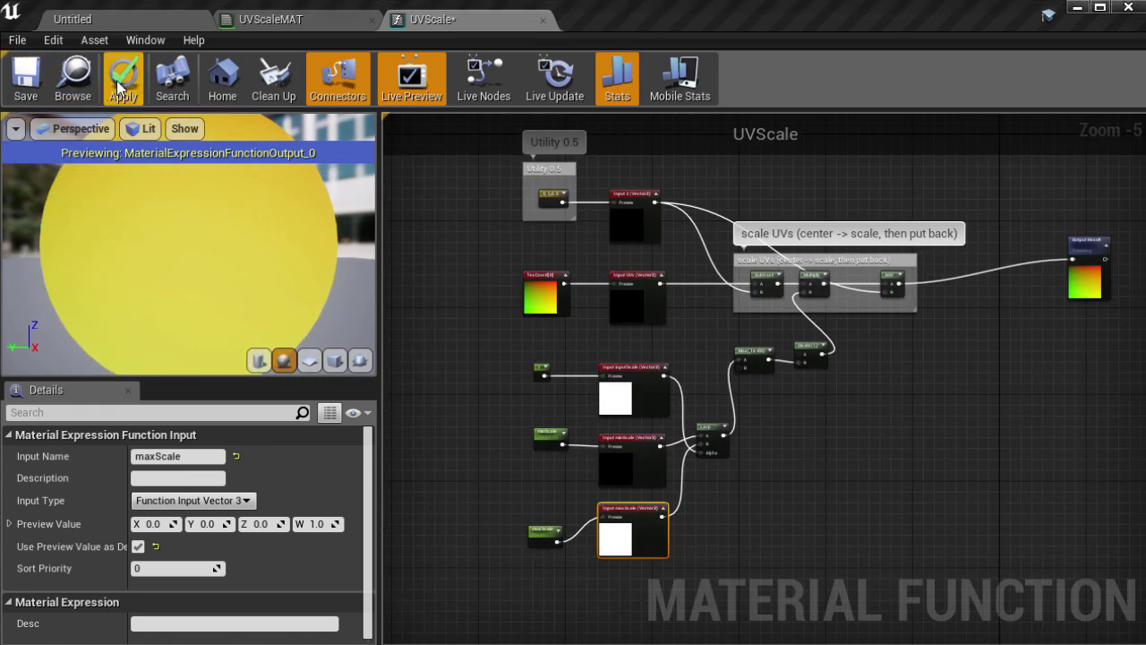
left_click(117, 87)
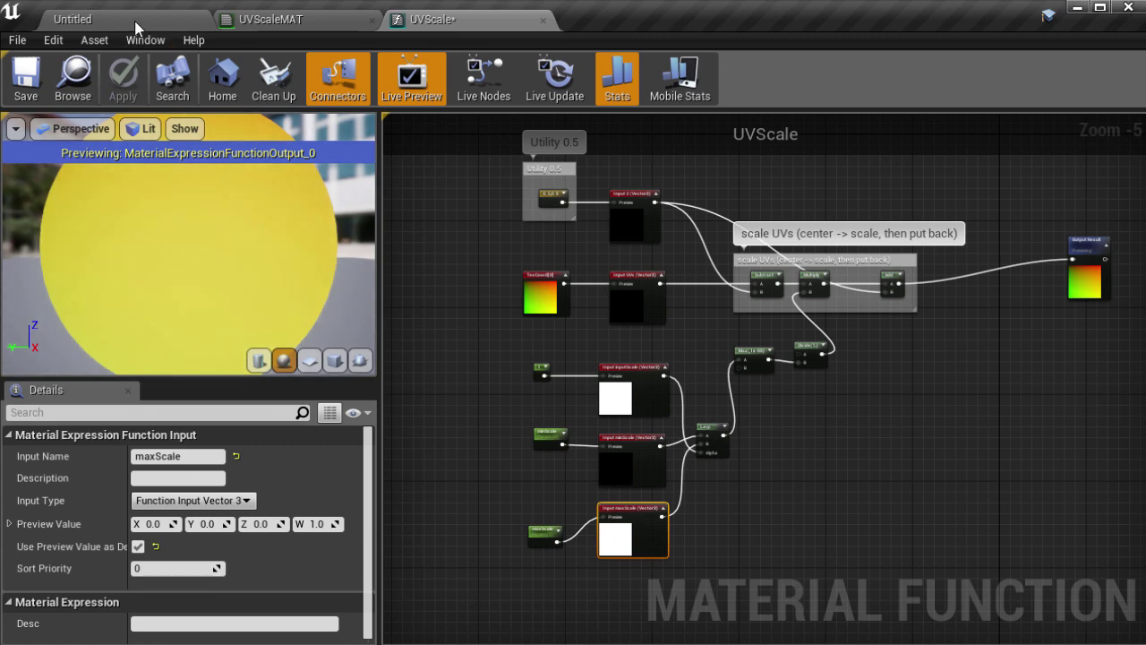
left_click(278, 20)
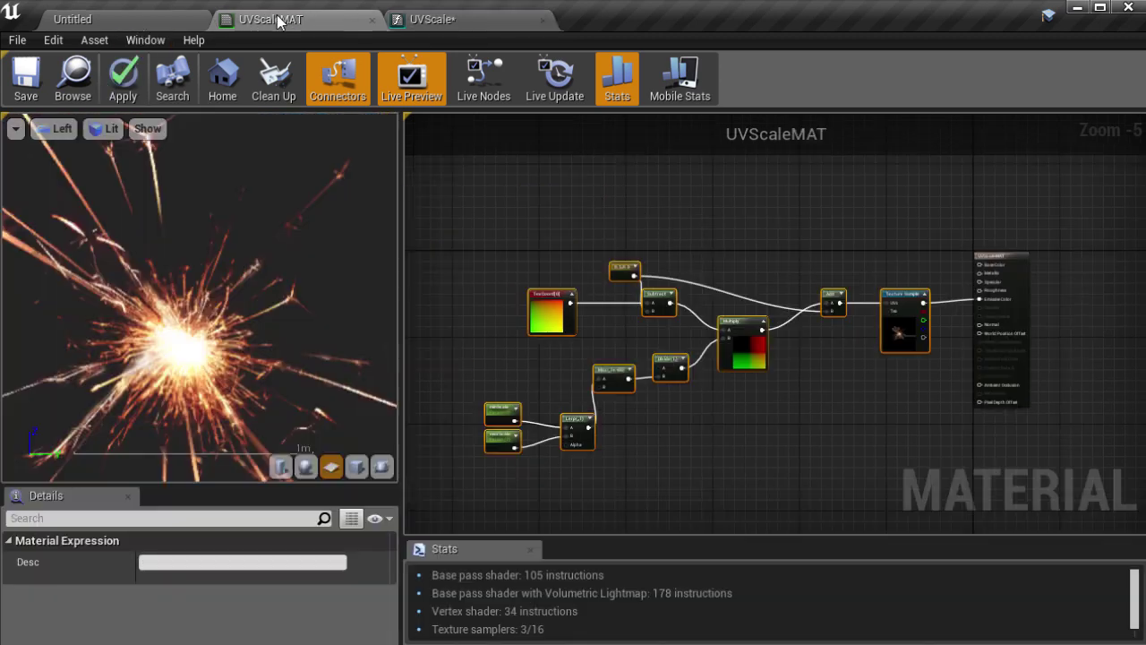
scroll(759, 306, "up", 1)
right_click_drag(771, 275, 849, 205)
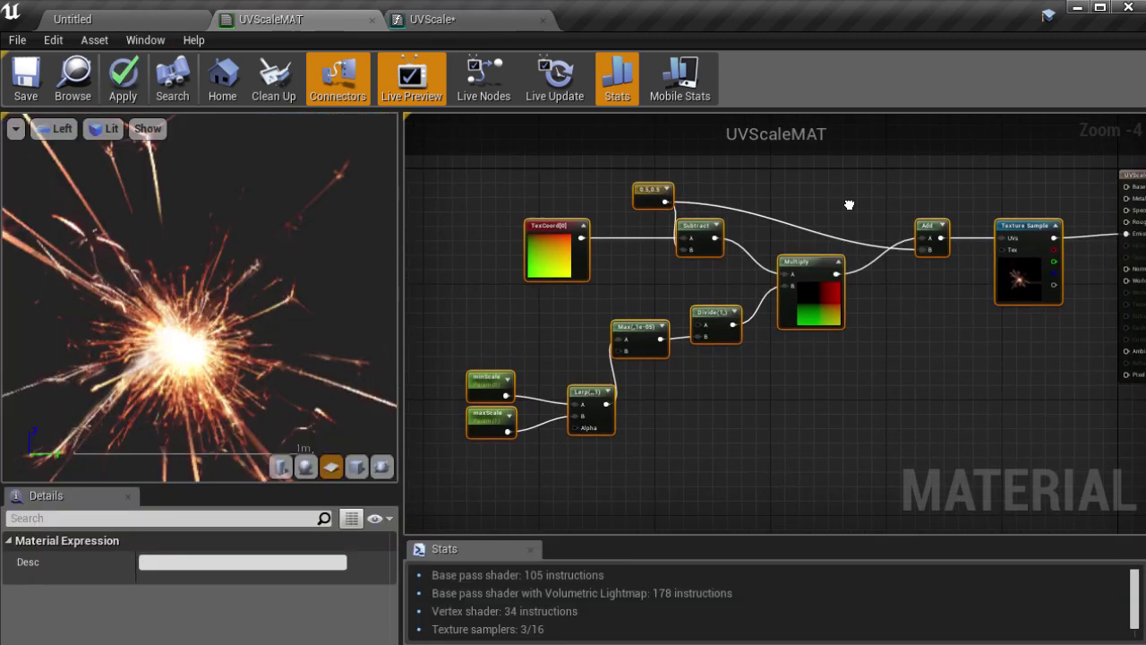
left_click_drag(448, 167, 951, 457)
key("Delete")
Step: Add a Material Function Call node and place it beside Texture Sample
right_click(765, 248)
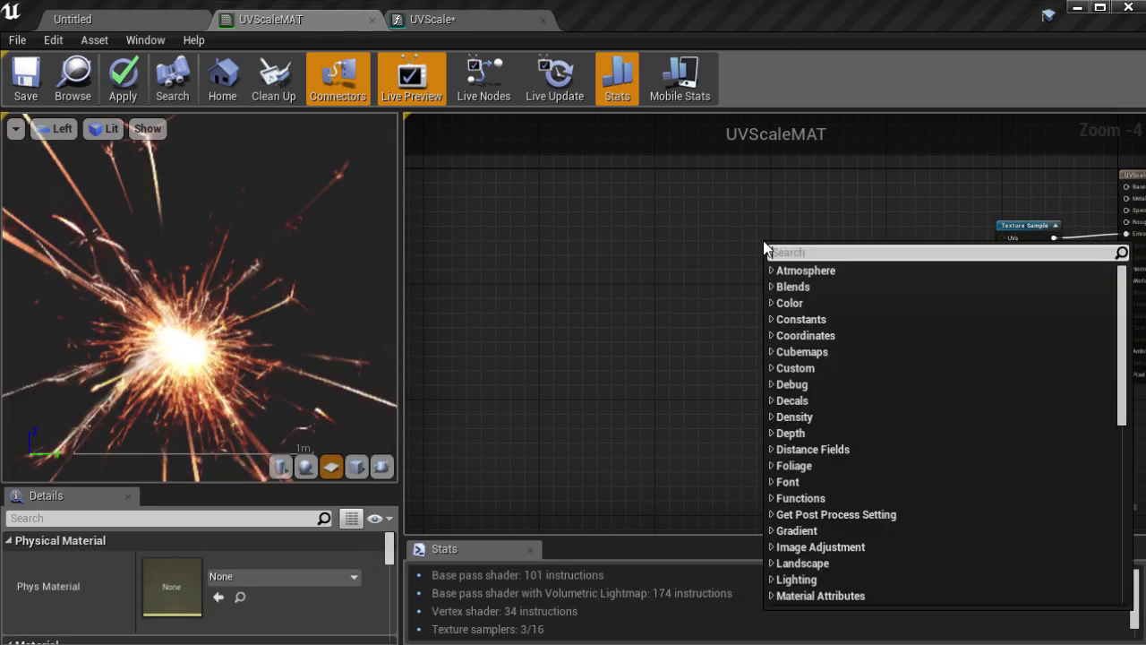
type("mate")
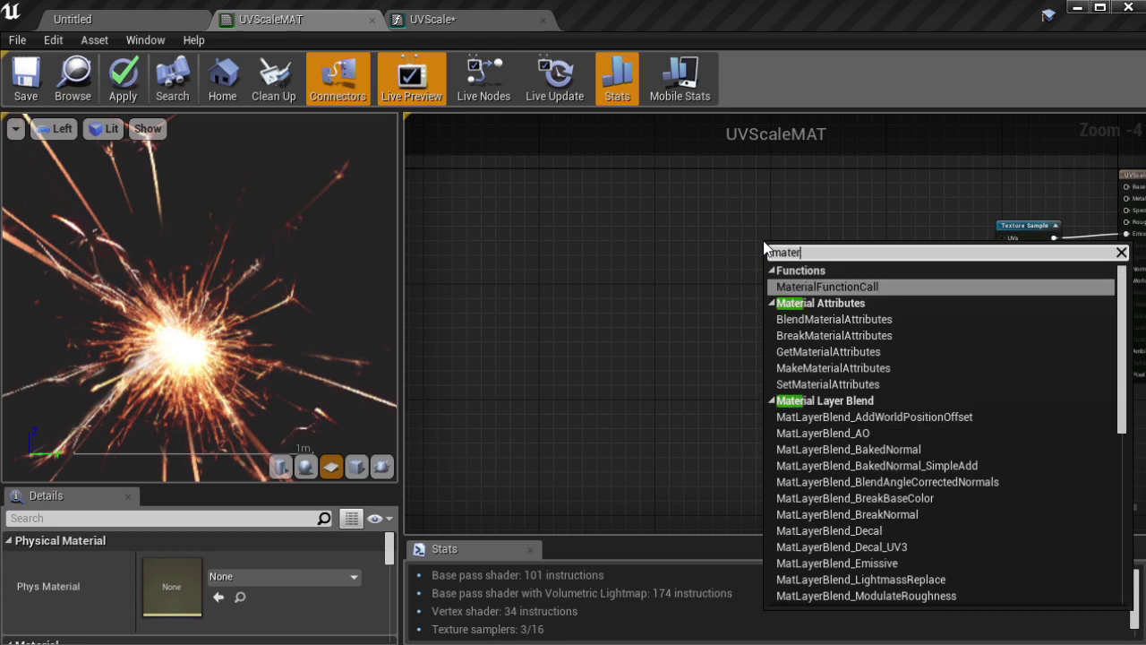
type("r")
key("Return")
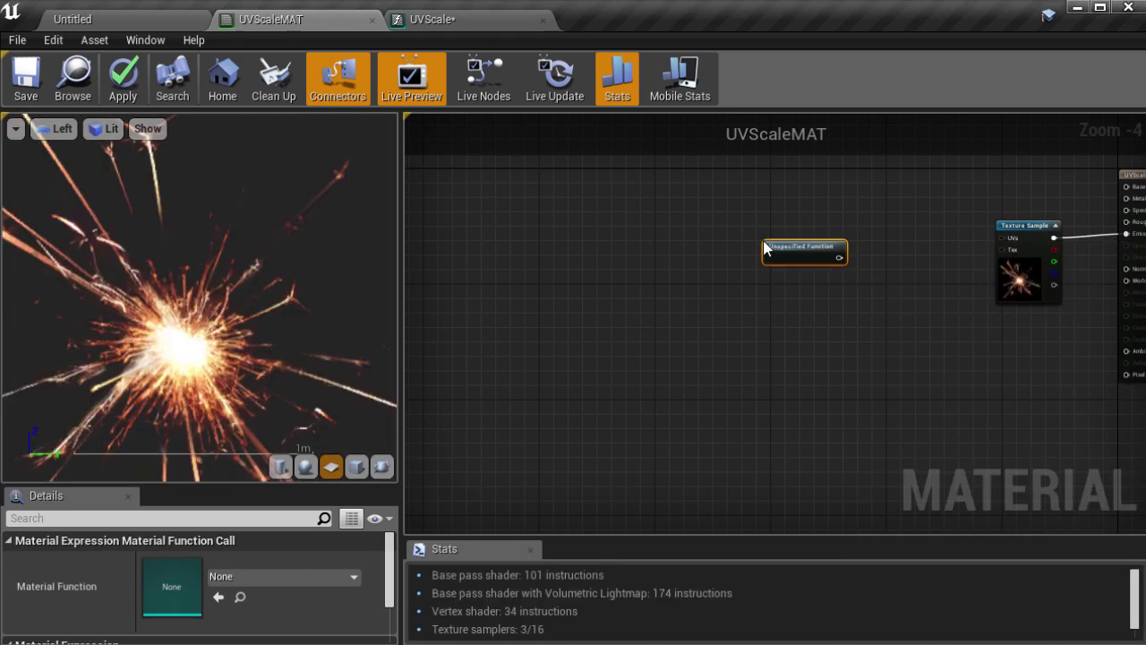
scroll(766, 251, "up", 4)
right_click_drag(836, 330, 570, 276)
left_click_drag(570, 276, 745, 264)
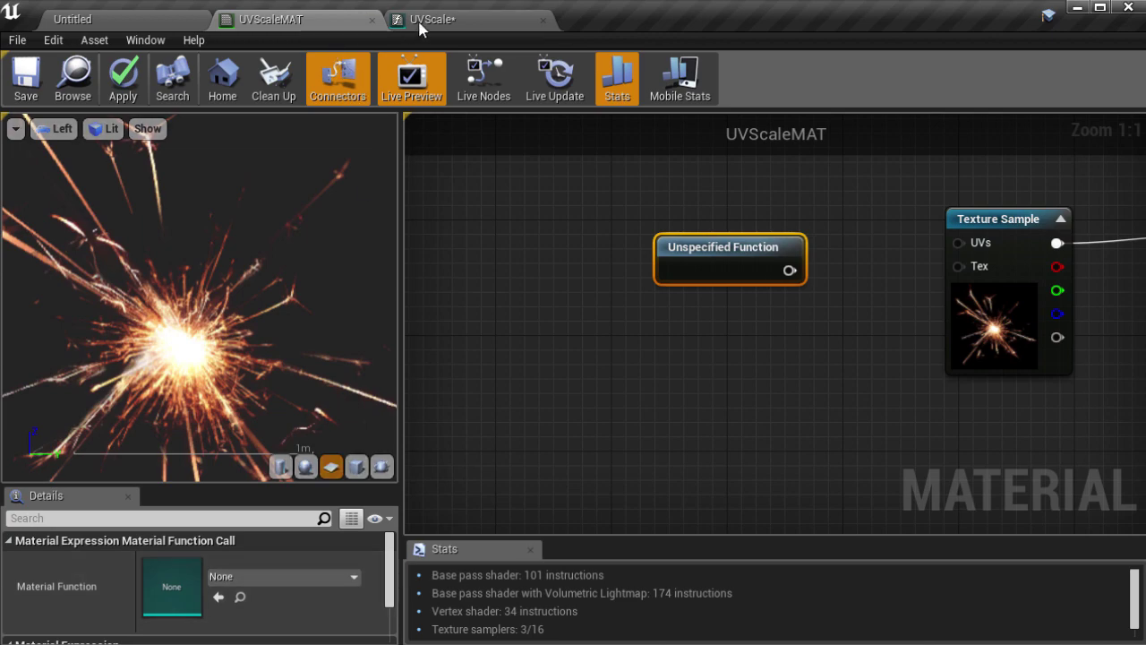
Step: Assign UVScale to the function call node and wire its Result into Texture Sample's UVs
left_click(127, 17)
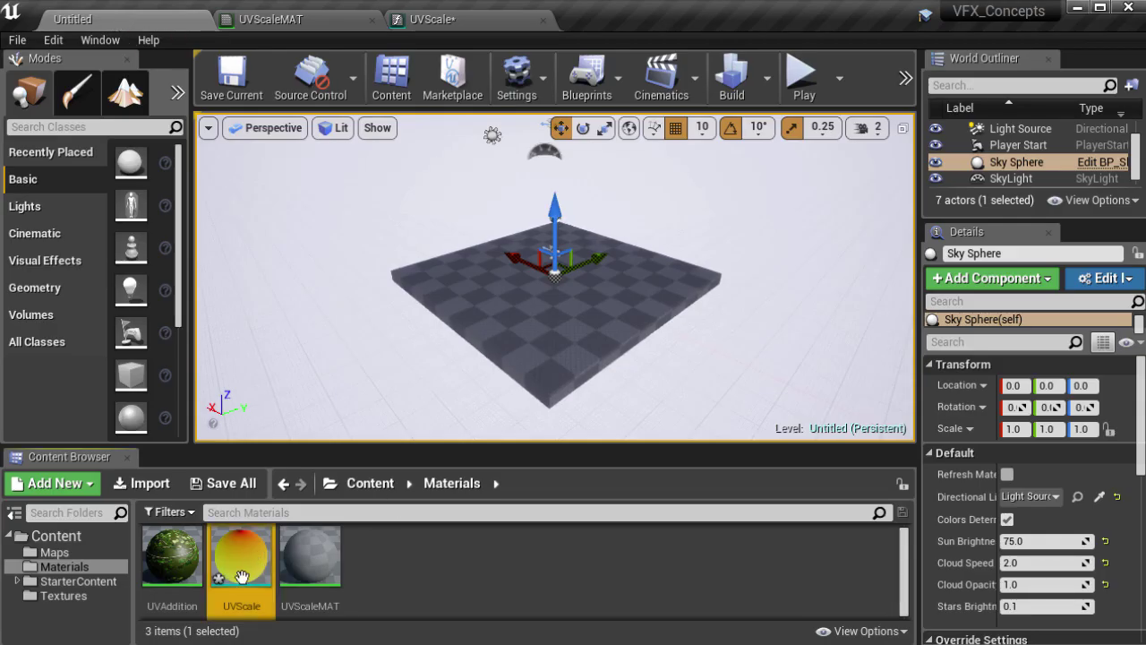
left_click(330, 25)
left_click(218, 596)
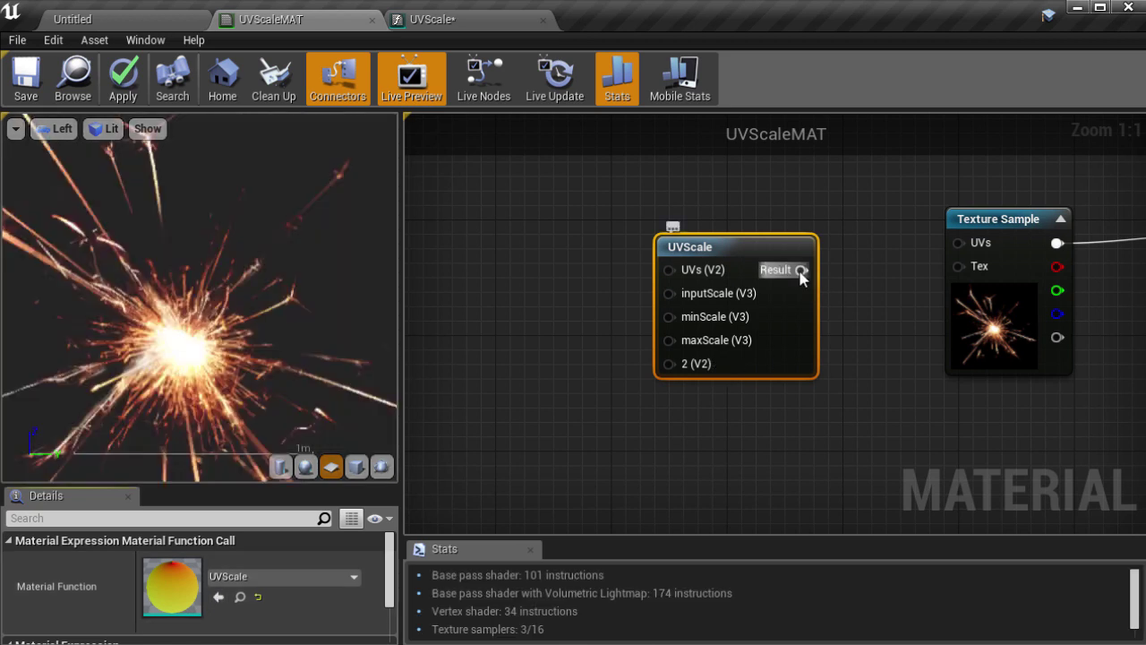
left_click_drag(801, 272, 955, 243)
left_click_drag(736, 246, 795, 218)
scroll(287, 296, "down", 5)
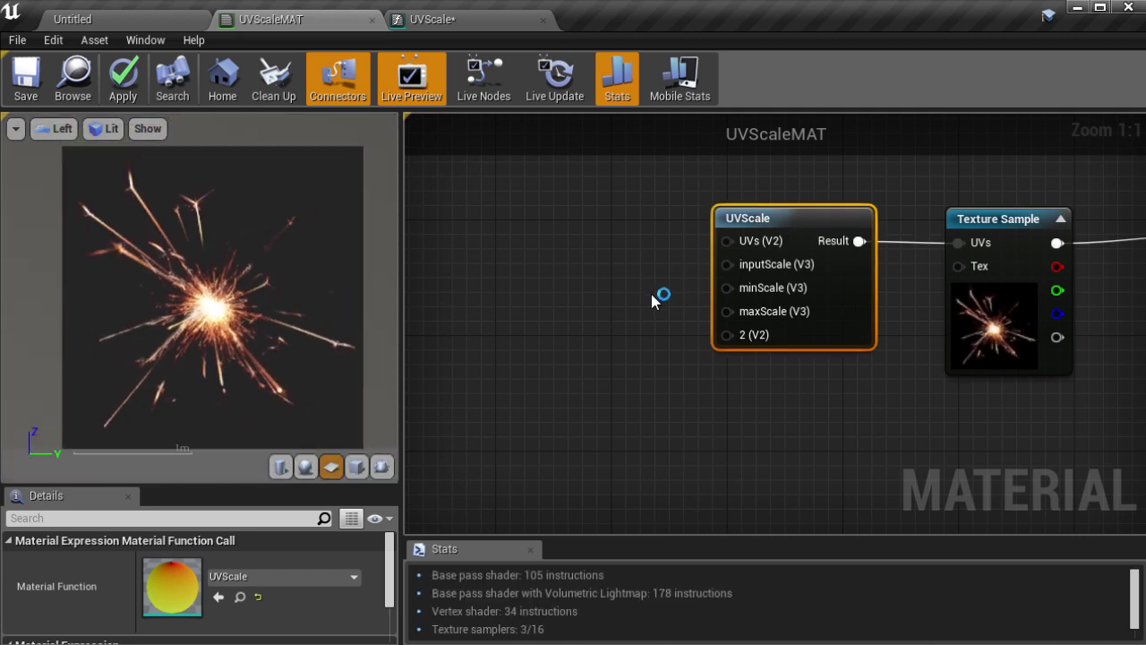
Step: In the UVScale function, rename the Input 2 node to 2dOffset
left_click(471, 24)
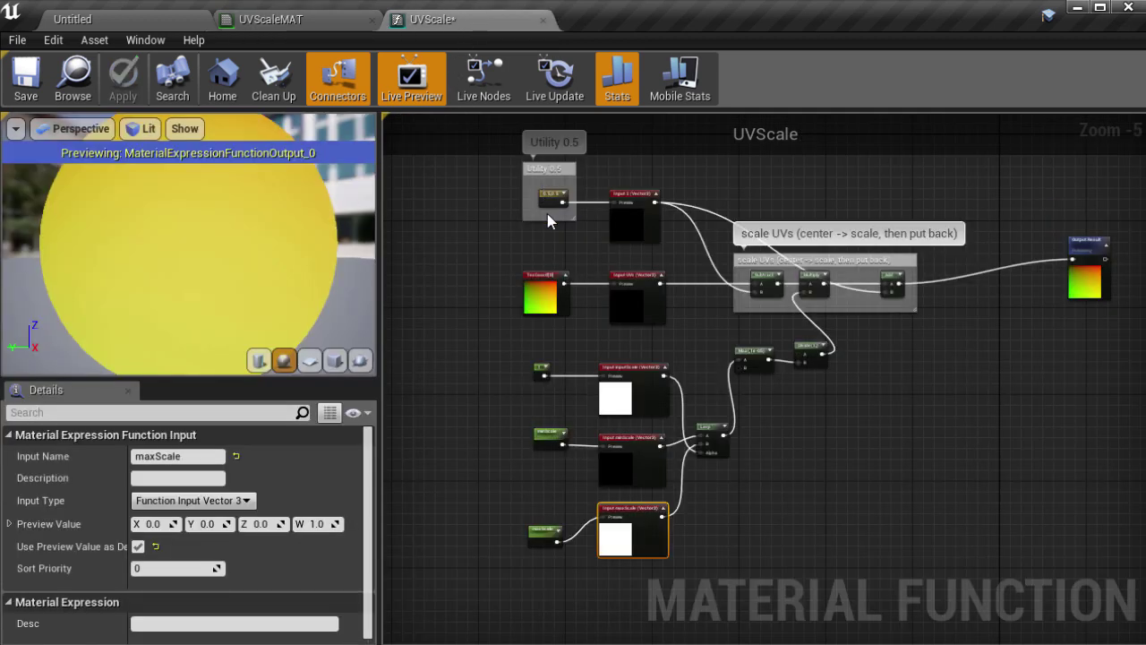
scroll(537, 206, "up", 3)
left_click(722, 232)
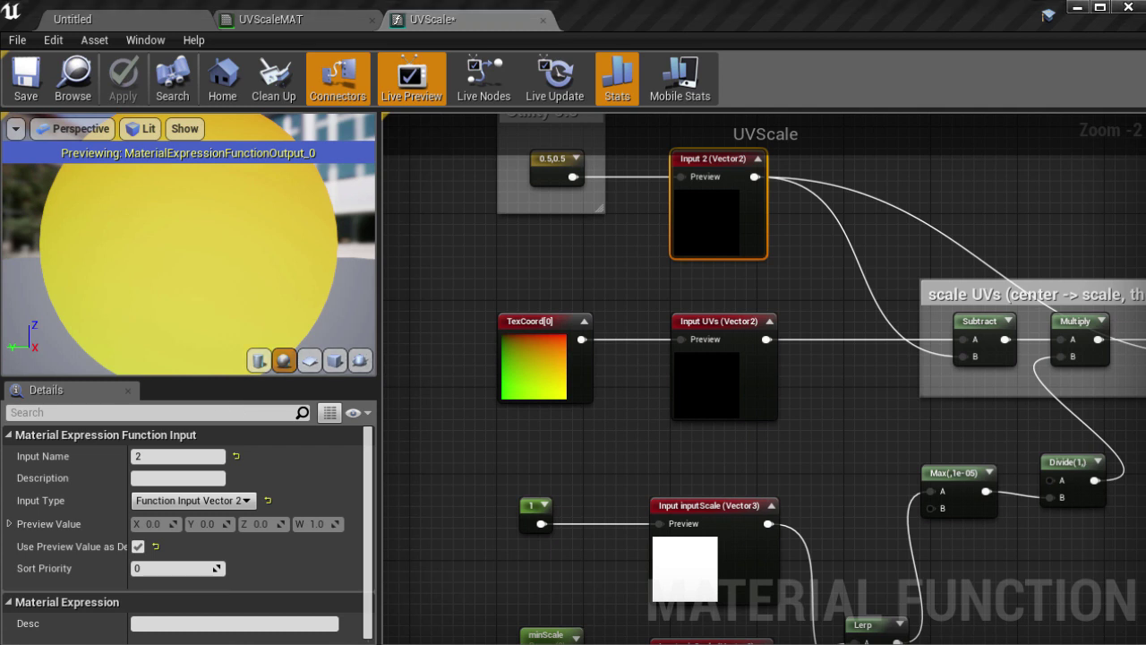
left_click(176, 458)
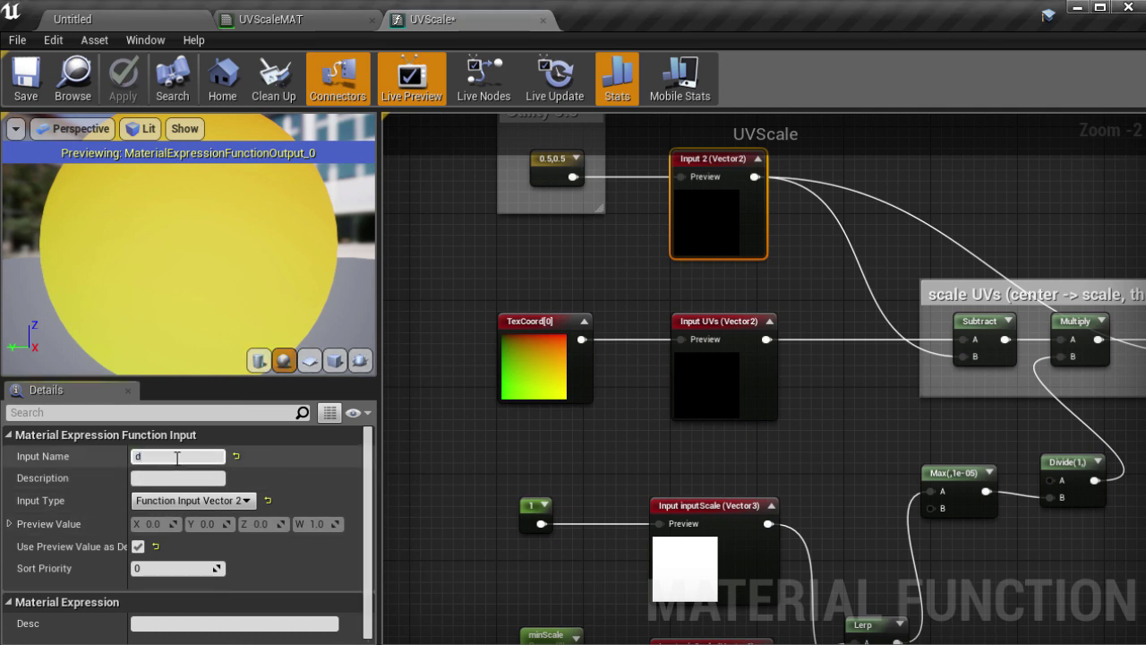
type("2dOffset")
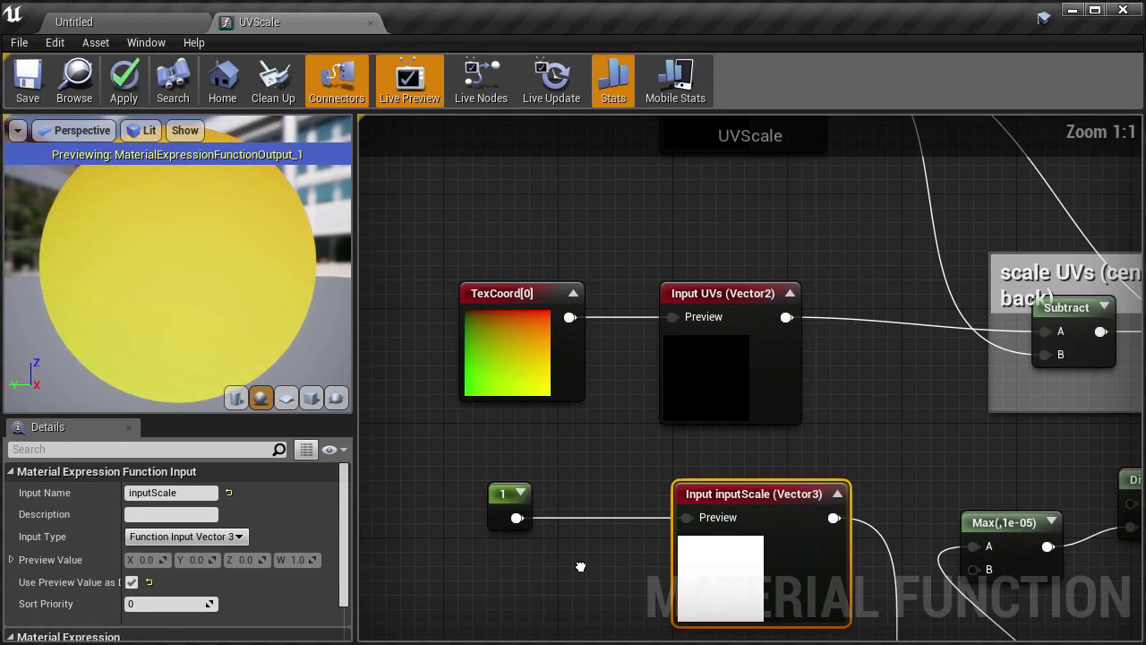
Step: Set the inputScale and minScale inputs to Function Input Scalar
right_click_drag(581, 567, 581, 412)
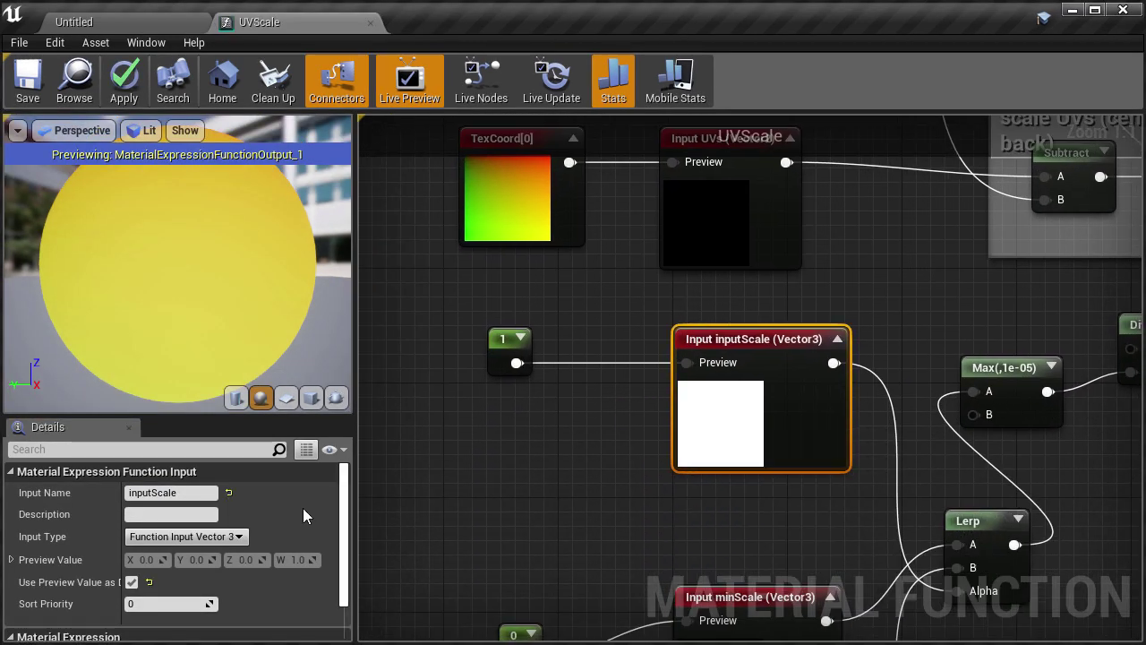
left_click(237, 536)
left_click(215, 553)
right_click_drag(523, 494, 454, 190)
left_click(669, 372)
left_click(184, 536)
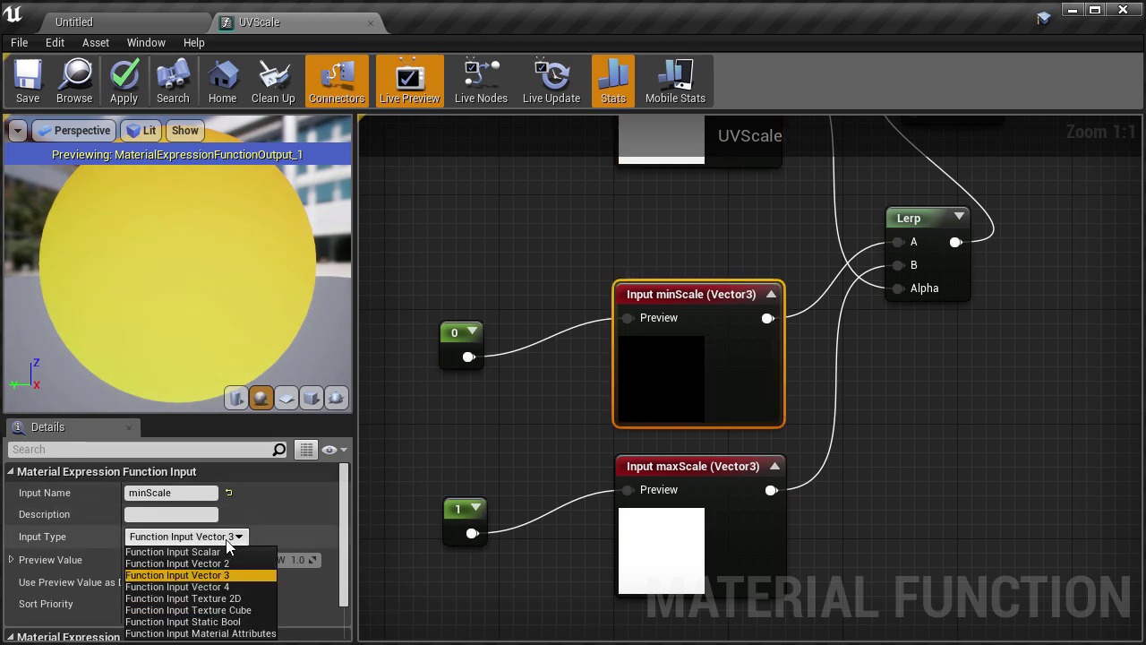
left_click(179, 550)
Step: Make maxScale a Function Input Scalar, then apply and save UVScale
right_click_drag(491, 448, 474, 269)
left_click(627, 378)
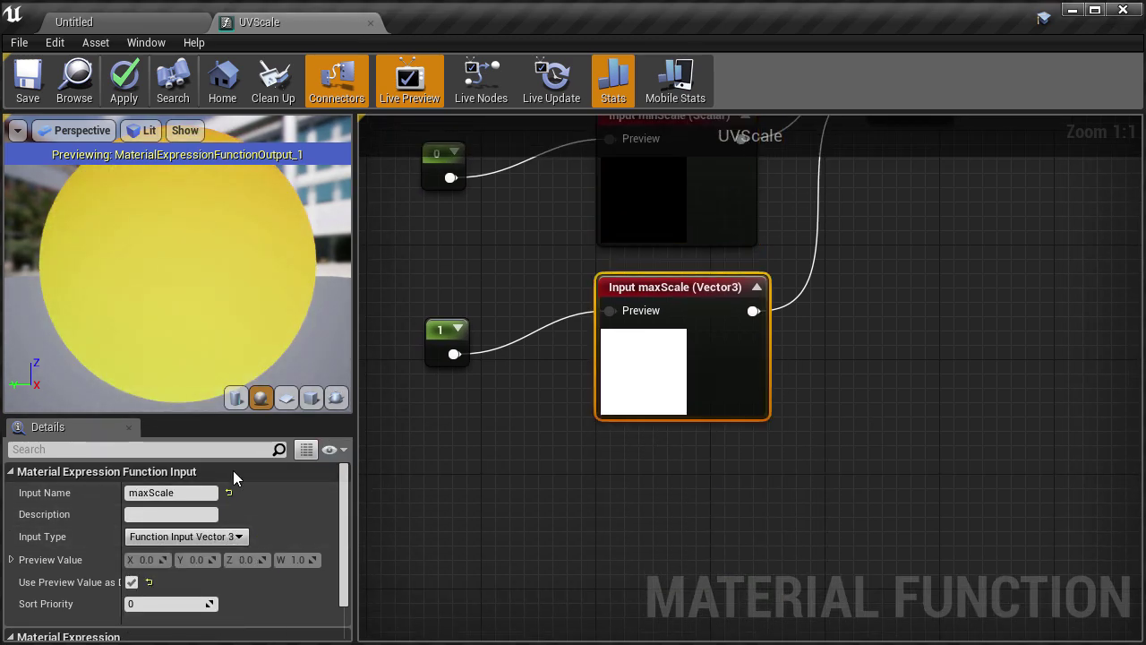
left_click(208, 537)
left_click(209, 552)
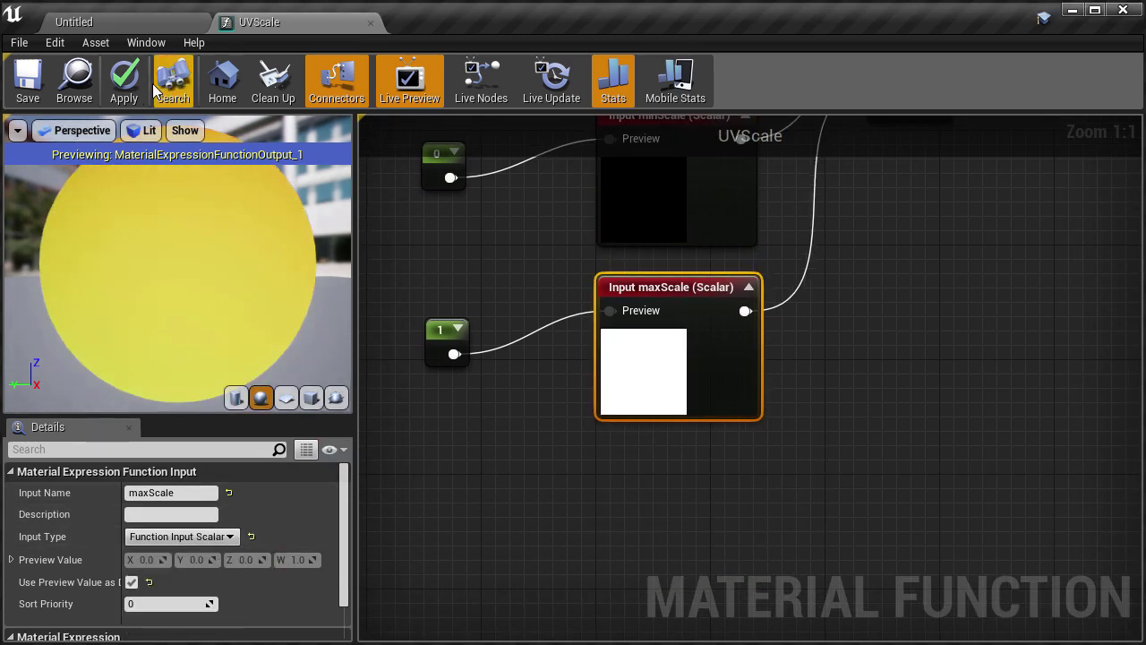
left_click(124, 85)
left_click(28, 85)
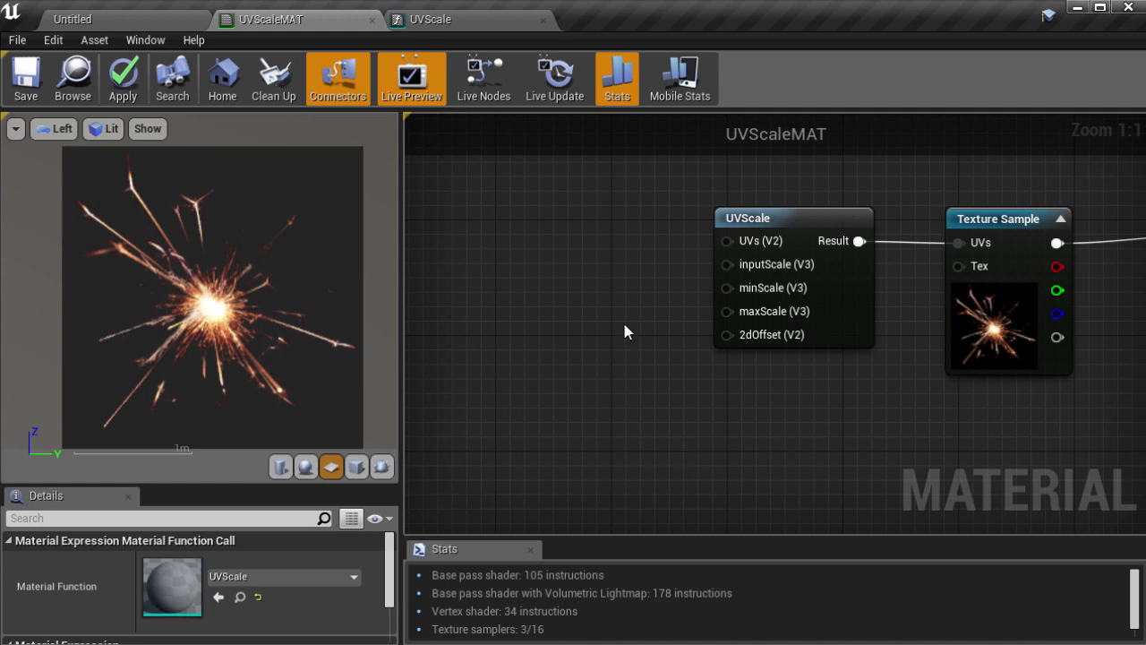
Step: Add a Constant of 0.5 and wire it into UVScale's inputScale
left_click(582, 267)
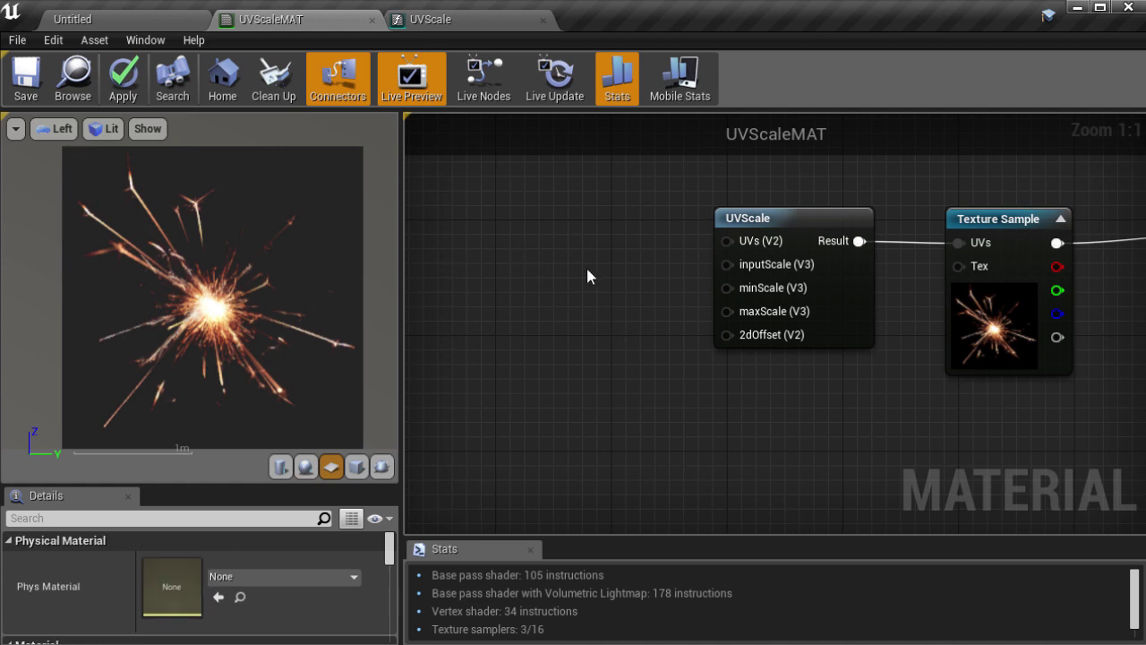
left_click(586, 269)
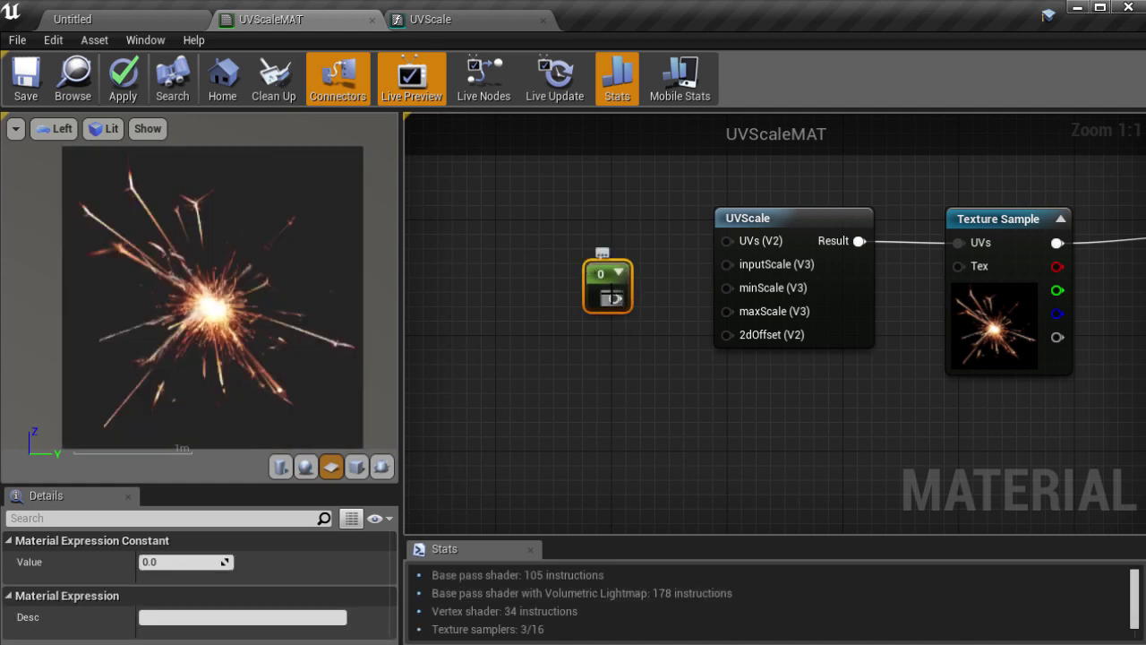
left_click(188, 560)
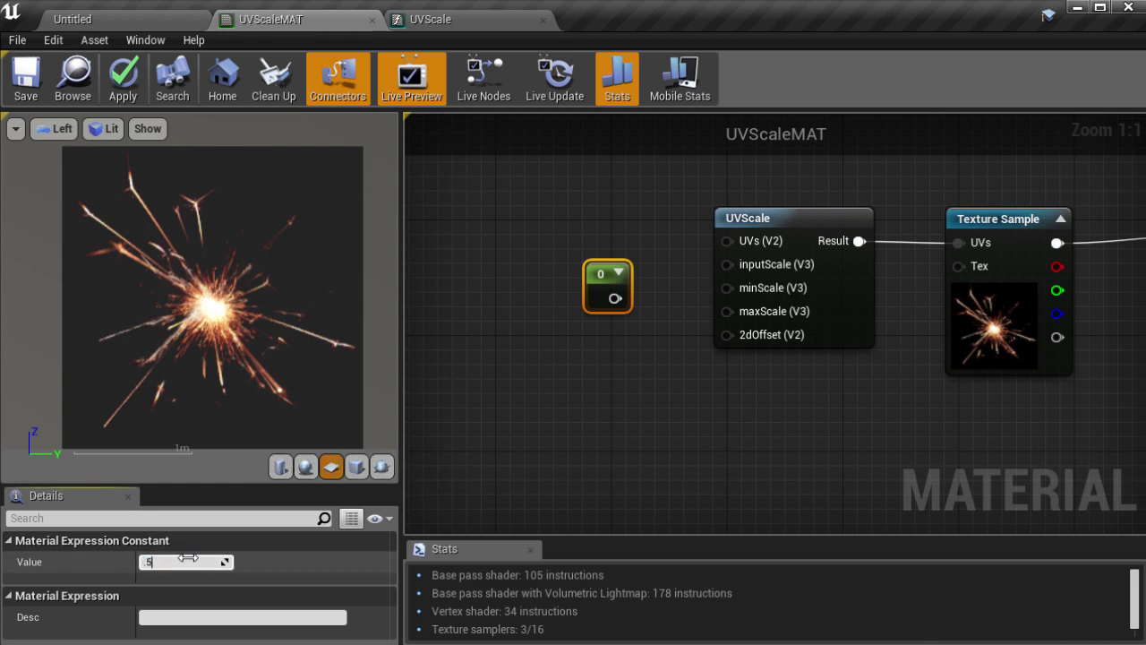
type("0.5")
key("Return")
left_click_drag(625, 298, 727, 265)
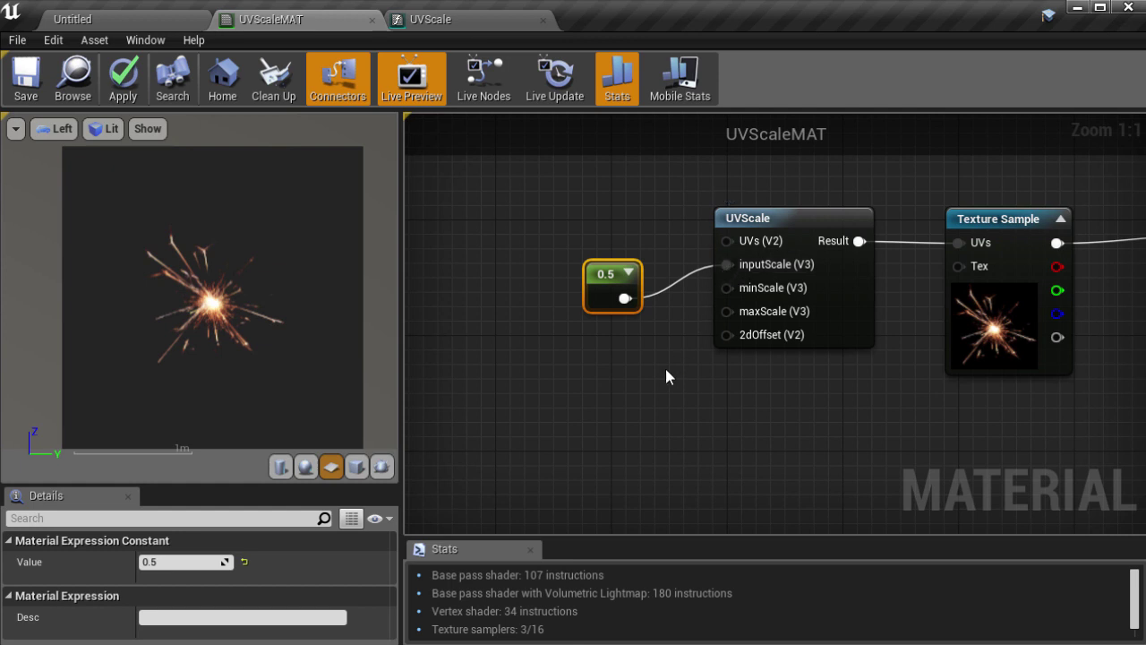
Step: Change the constant to 0.25, then back to 1 for a full-size spark
left_click(184, 562)
type("0.25")
key("Return")
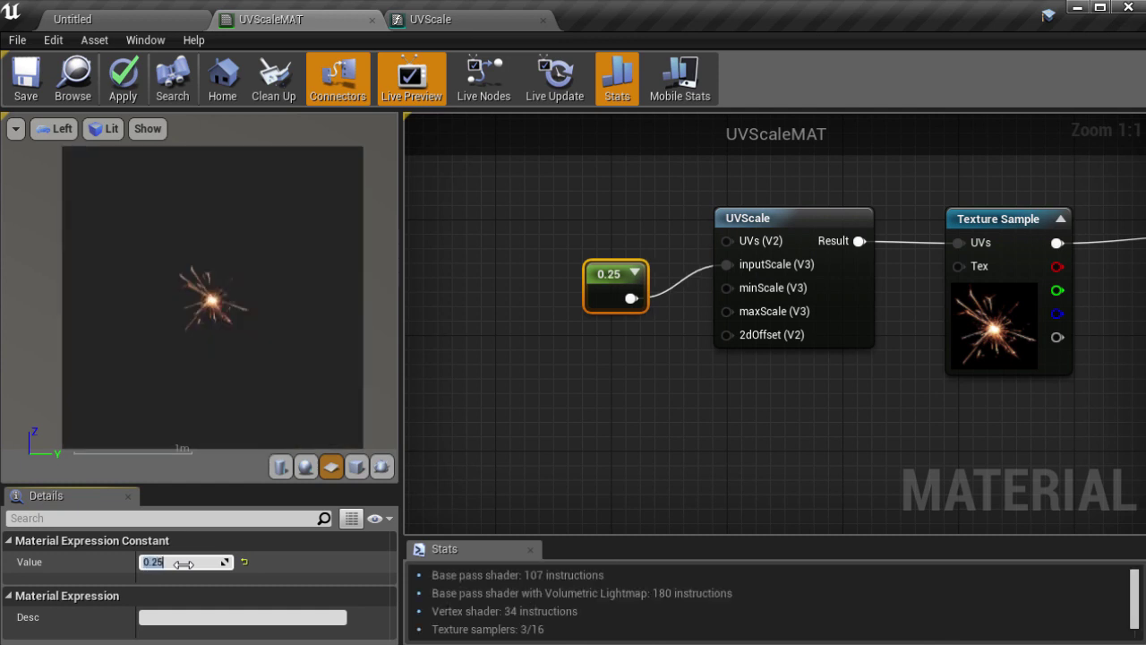
type("1")
key("Return")
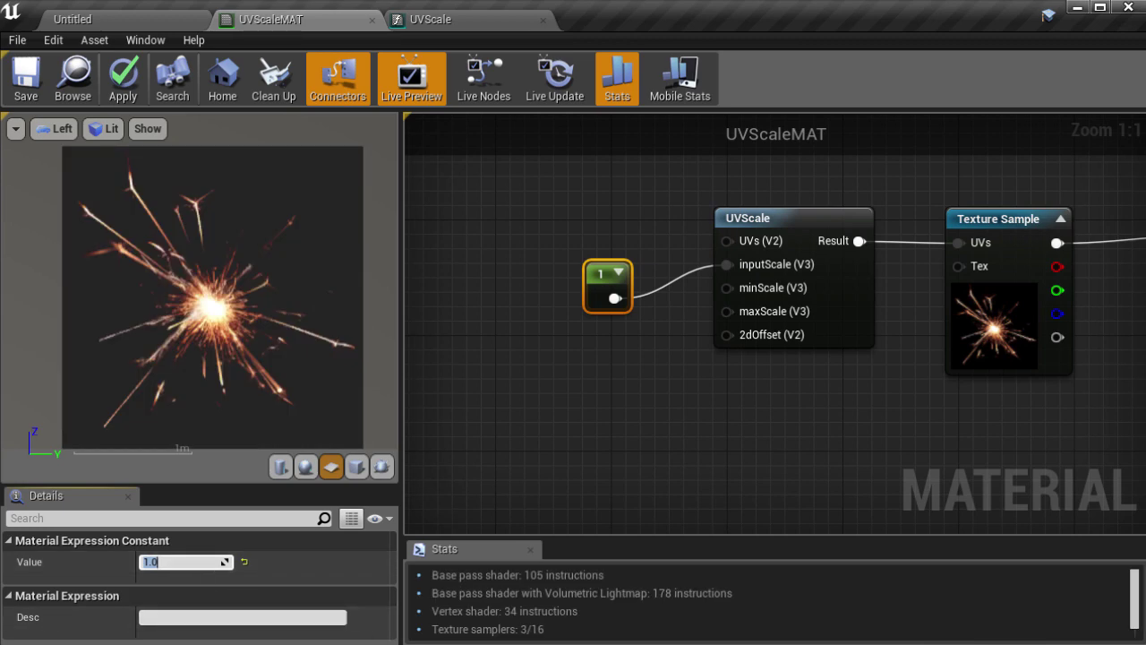
Step: Delete UVScaleMAT from the Content Browser using Force Delete and confirm with Yes
left_click(119, 19)
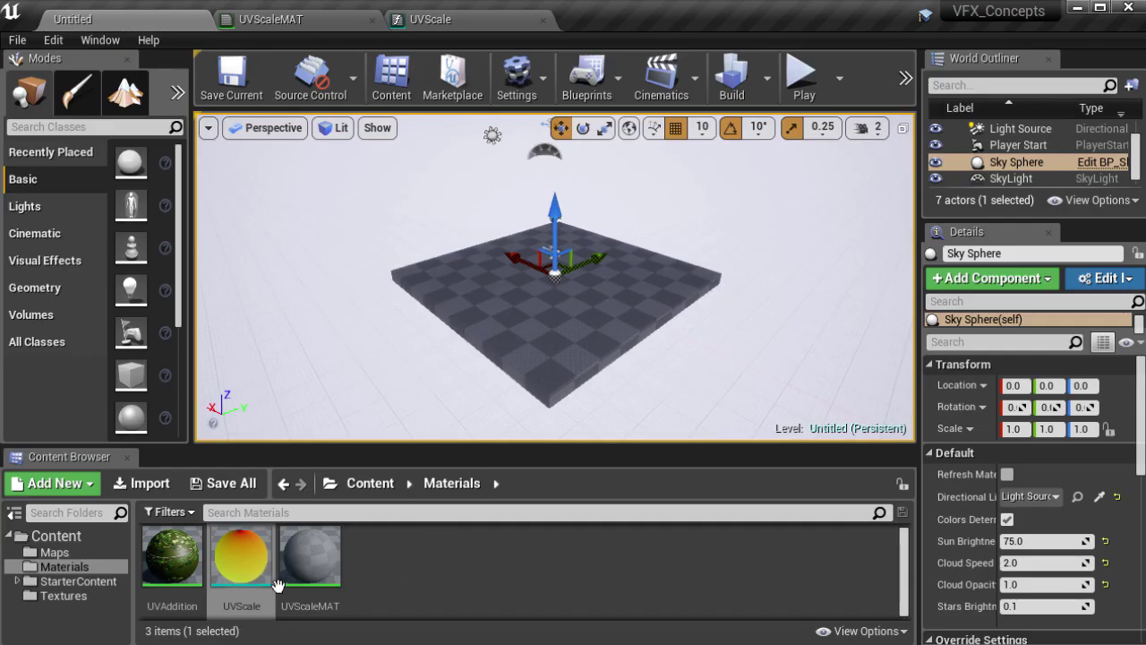
right_click(322, 566)
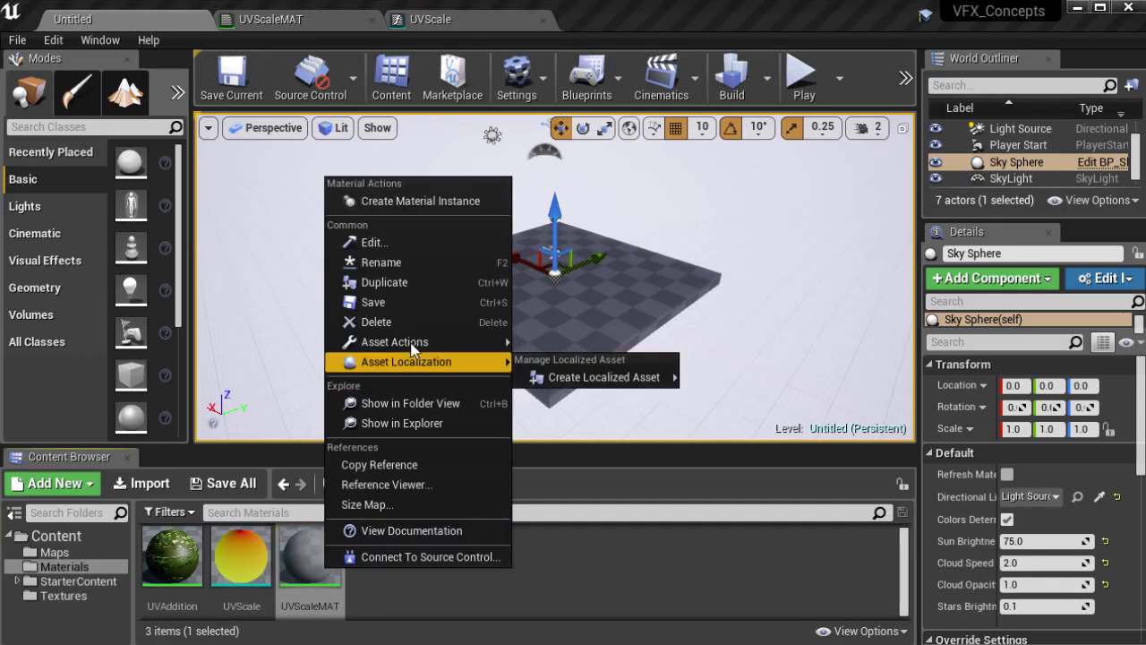
left_click(394, 320)
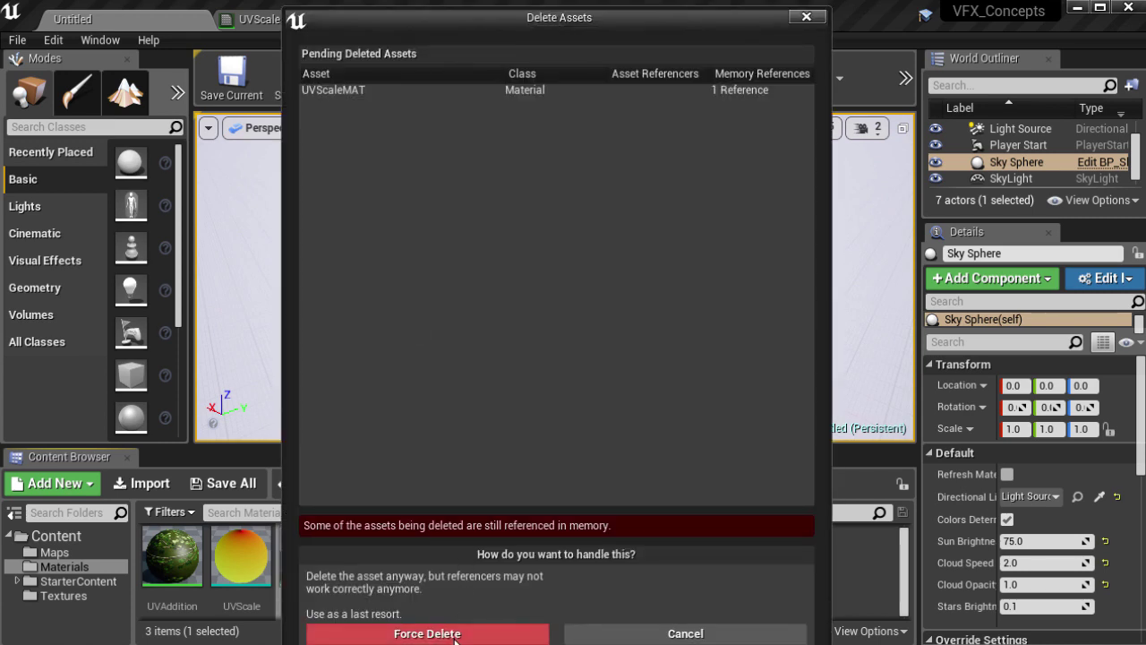
left_click(448, 632)
left_click(614, 404)
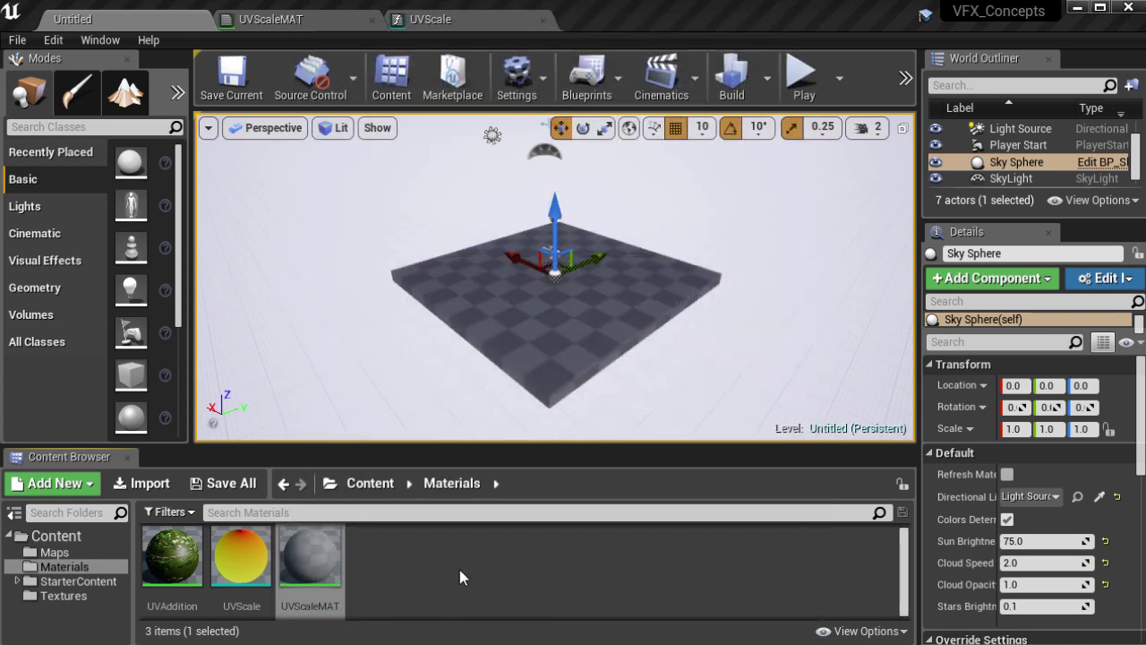